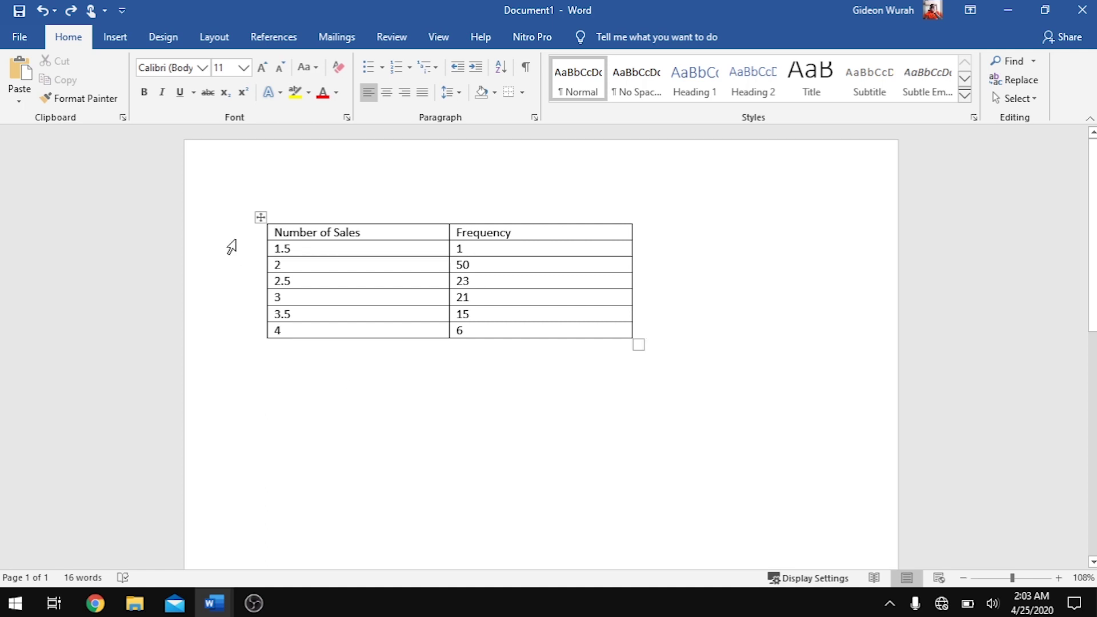
# Step: Copy the entire Number of Sales/Frequency table and place the cursor below it
pyautogui.click(115, 38)
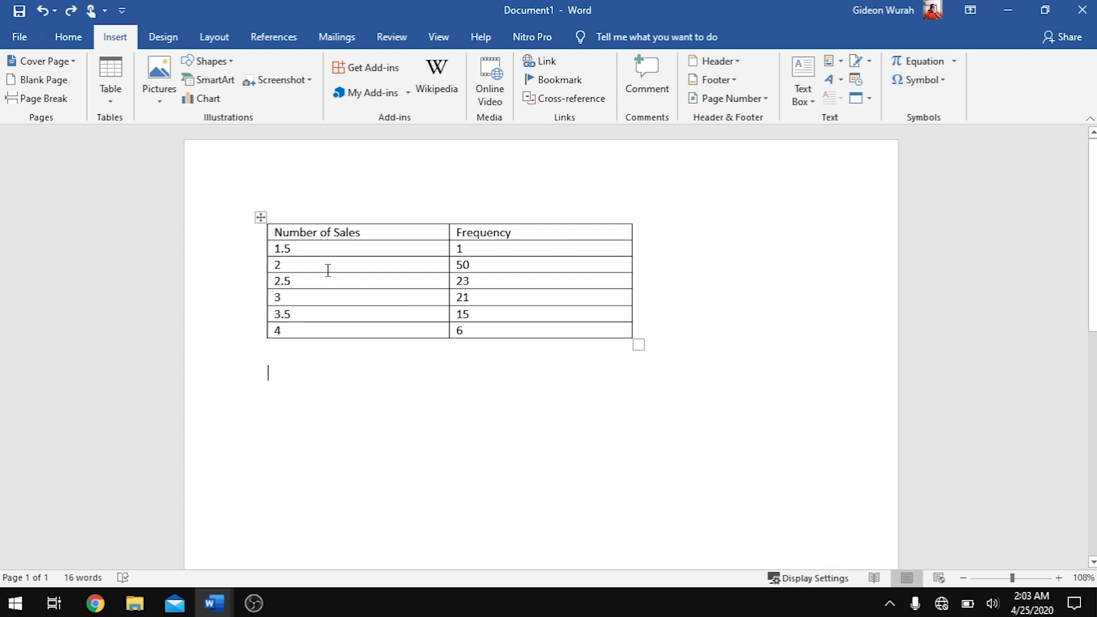
pyautogui.moveTo(263, 241)
pyautogui.click(261, 217)
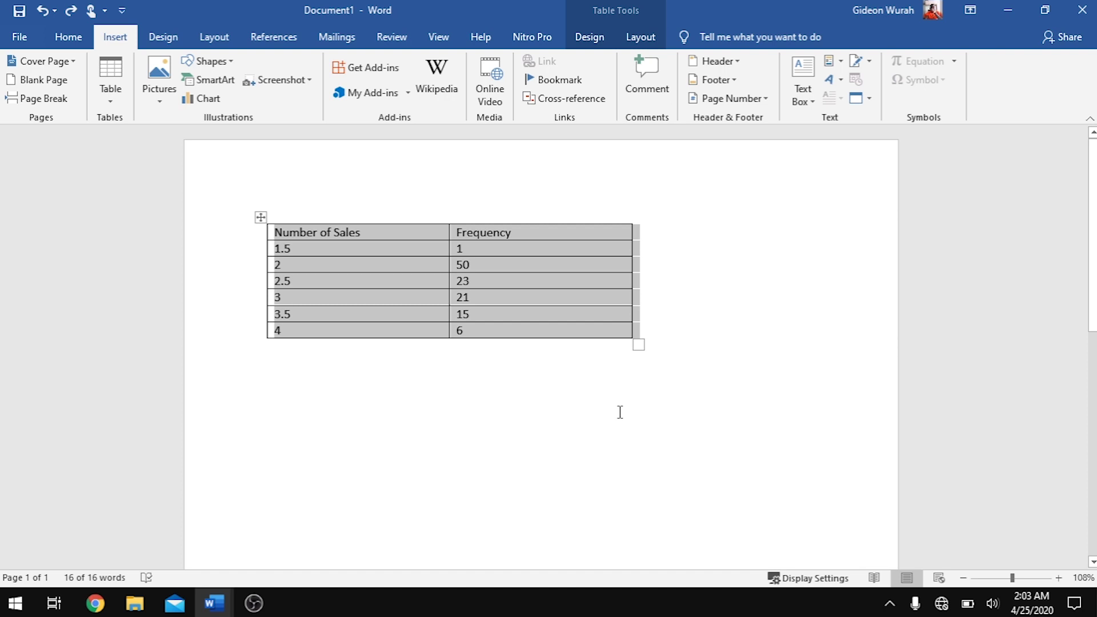
pyautogui.hotkey('ctrl', 'c')
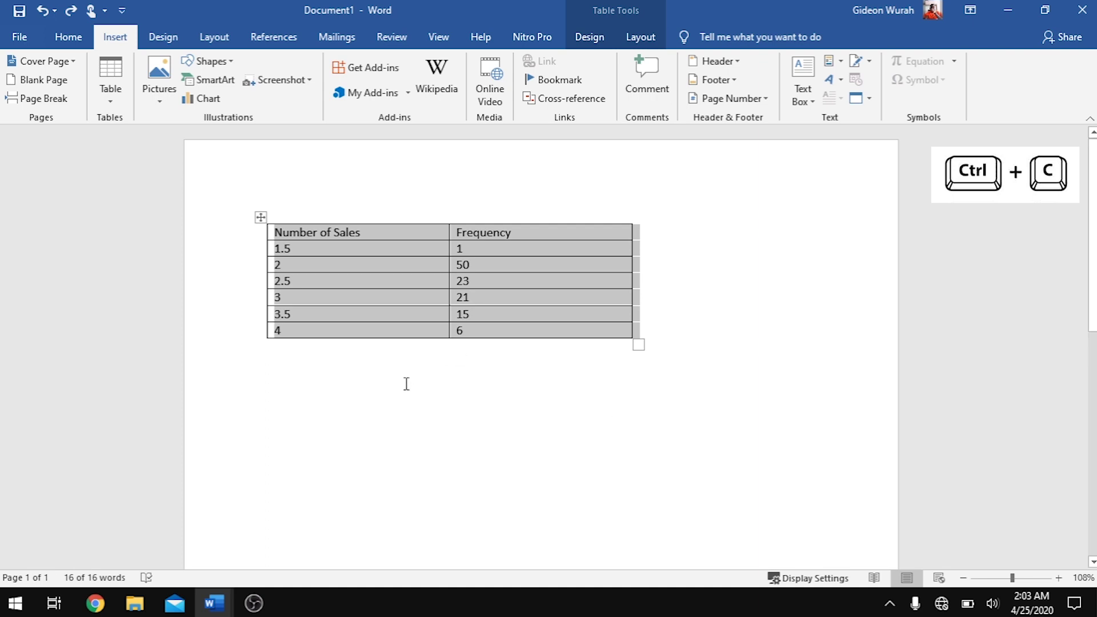
pyautogui.click(285, 385)
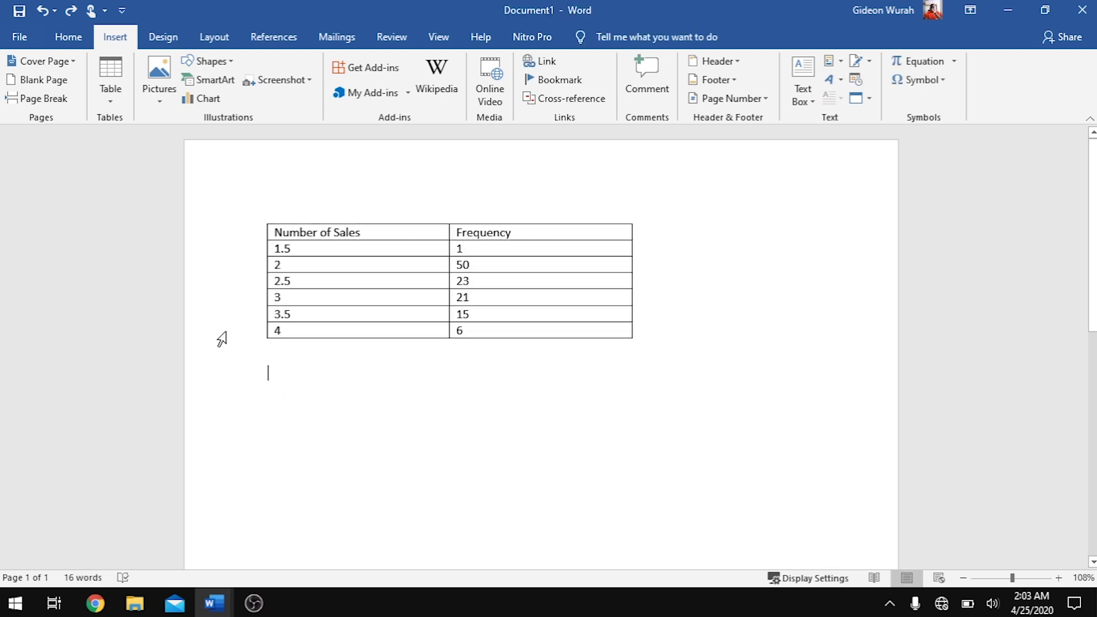
# Step: Insert a Column > Clustered Column chart below the table
pyautogui.click(201, 97)
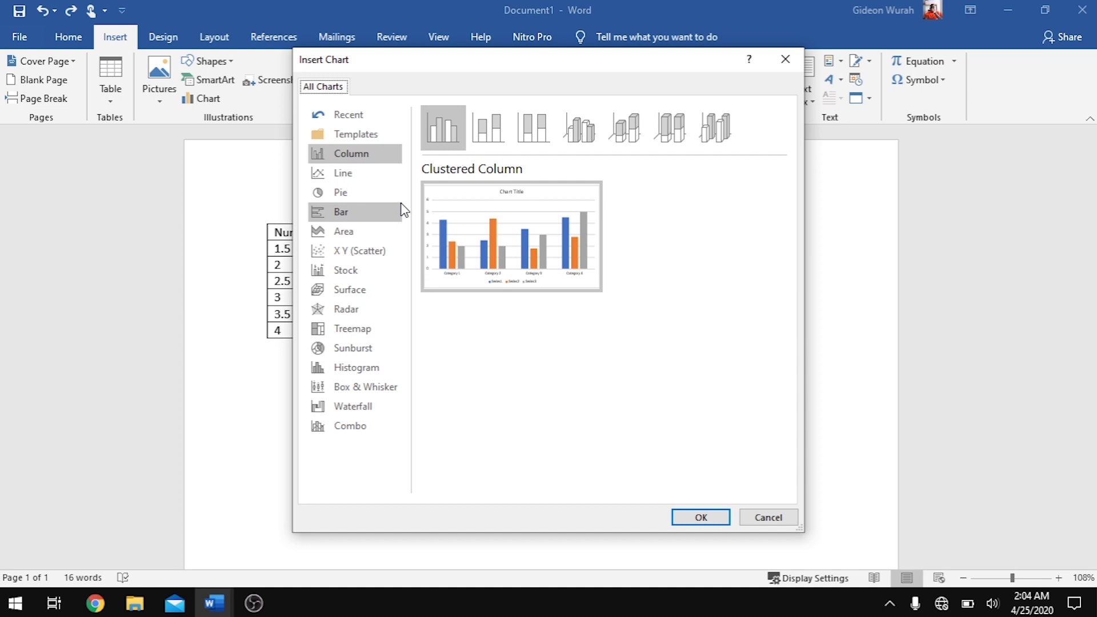
pyautogui.click(372, 163)
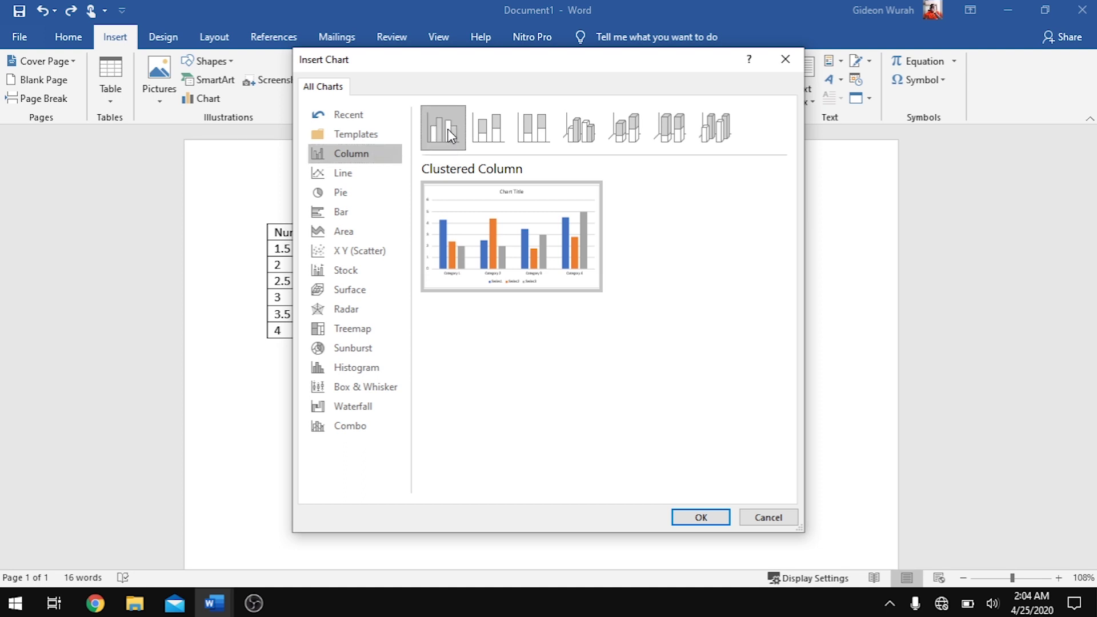
pyautogui.moveTo(531, 268)
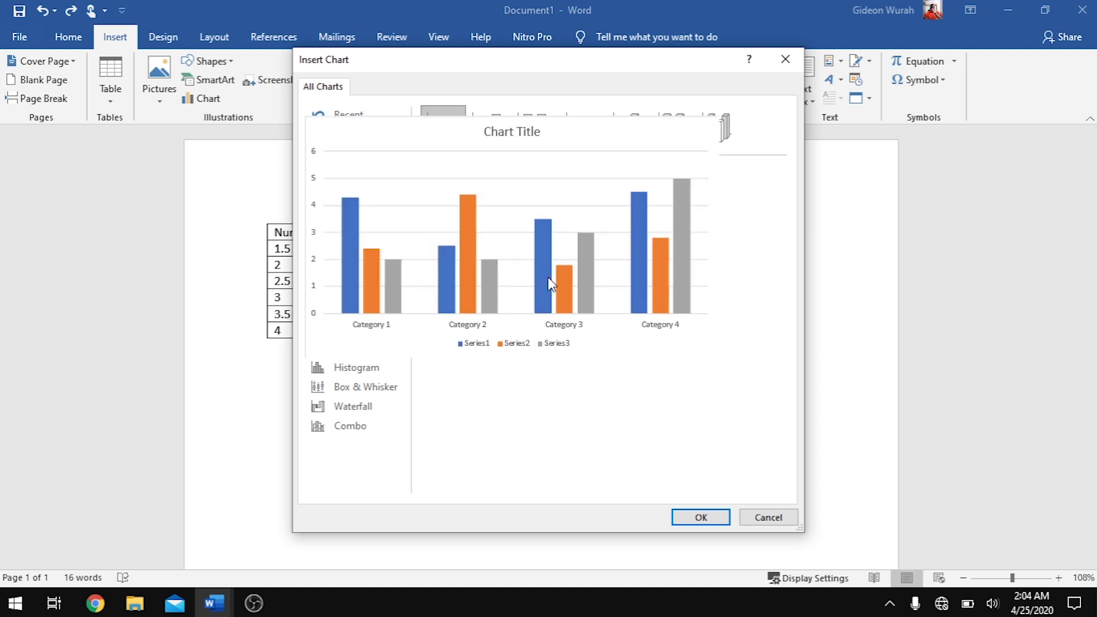
pyautogui.click(719, 518)
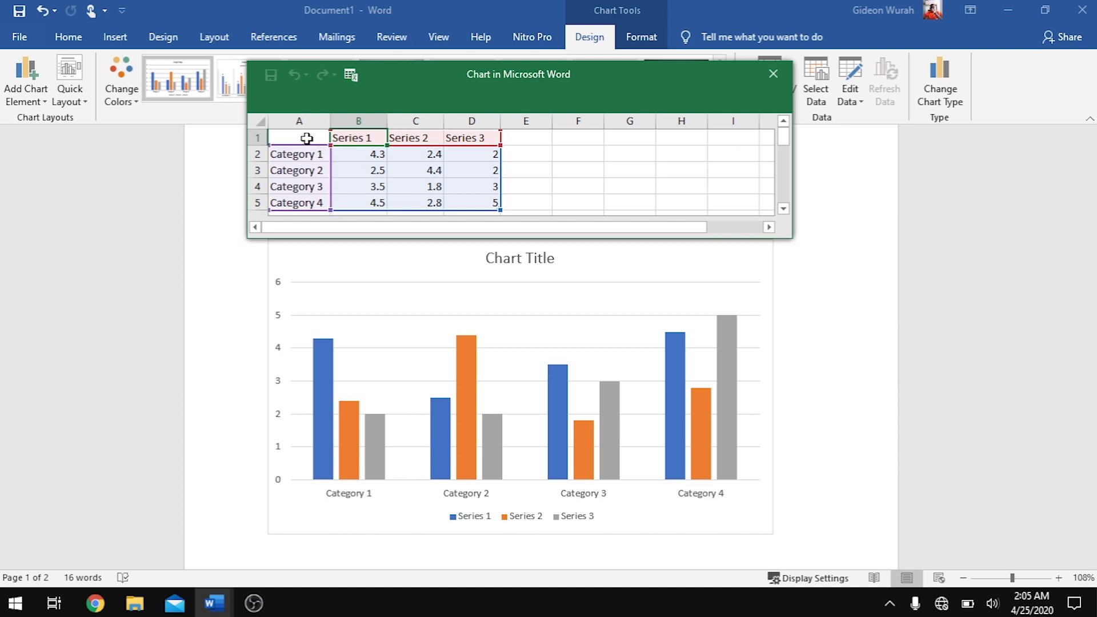
# Step: Paste the table data at cell A1 of the chart sheet and delete the sample Series 2 and Series 3 columns
pyautogui.click(306, 137)
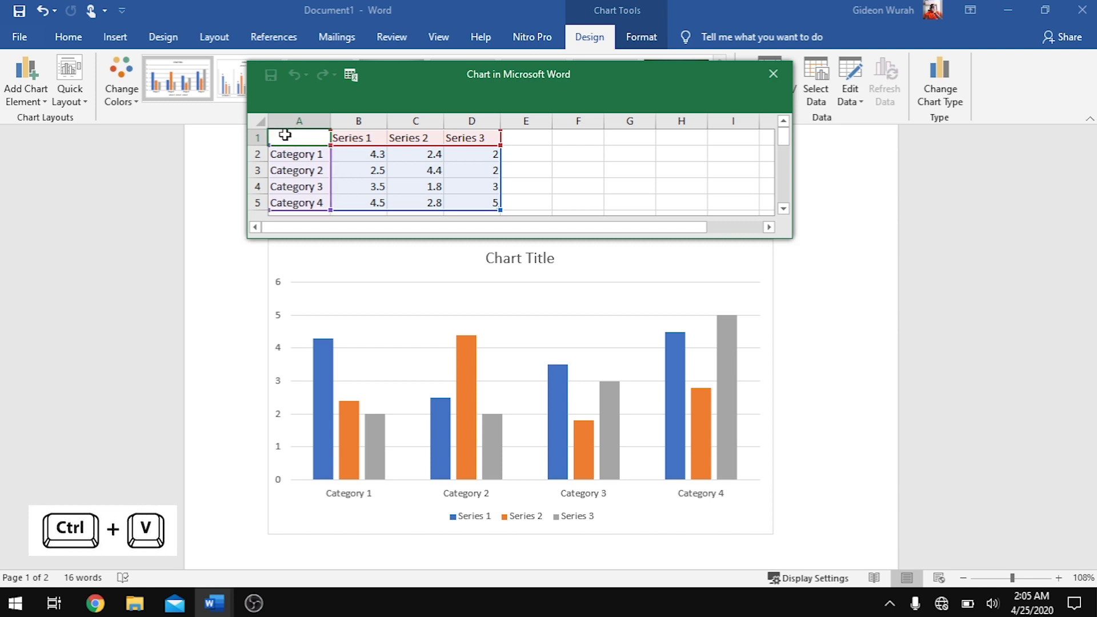
pyautogui.hotkey('ctrl', 'v')
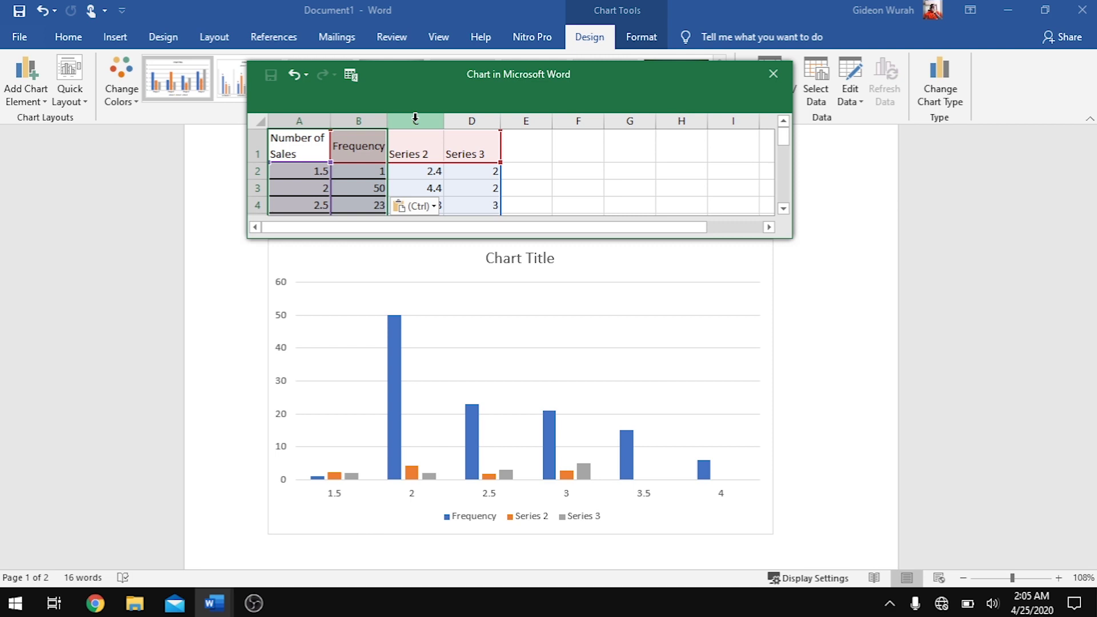
pyautogui.moveTo(415, 118); pyautogui.dragTo(464, 117)
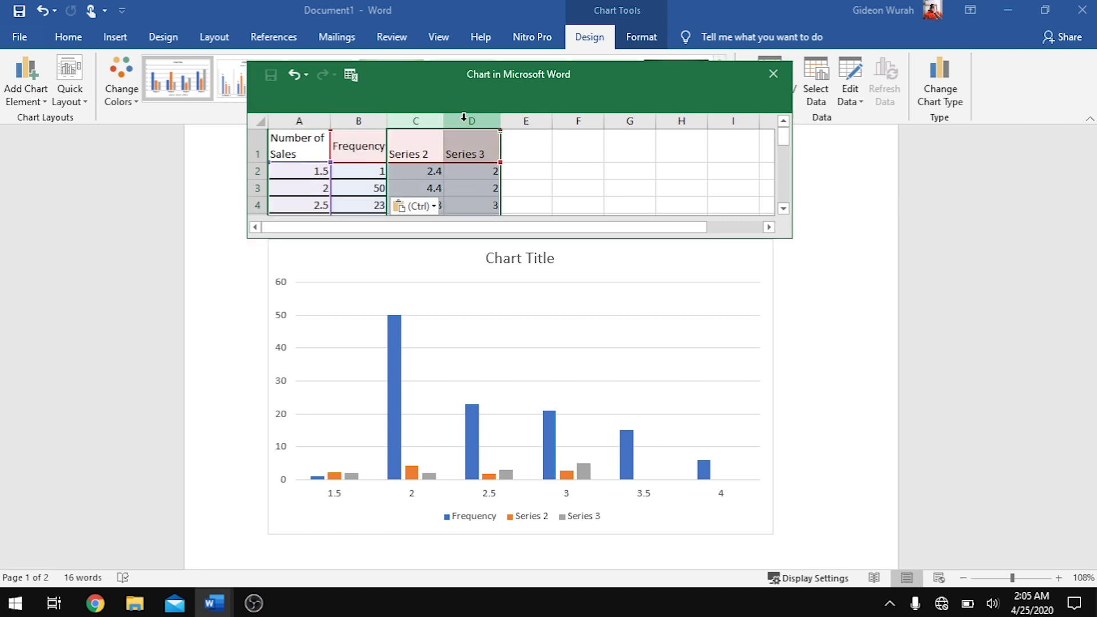
pyautogui.click(535, 151)
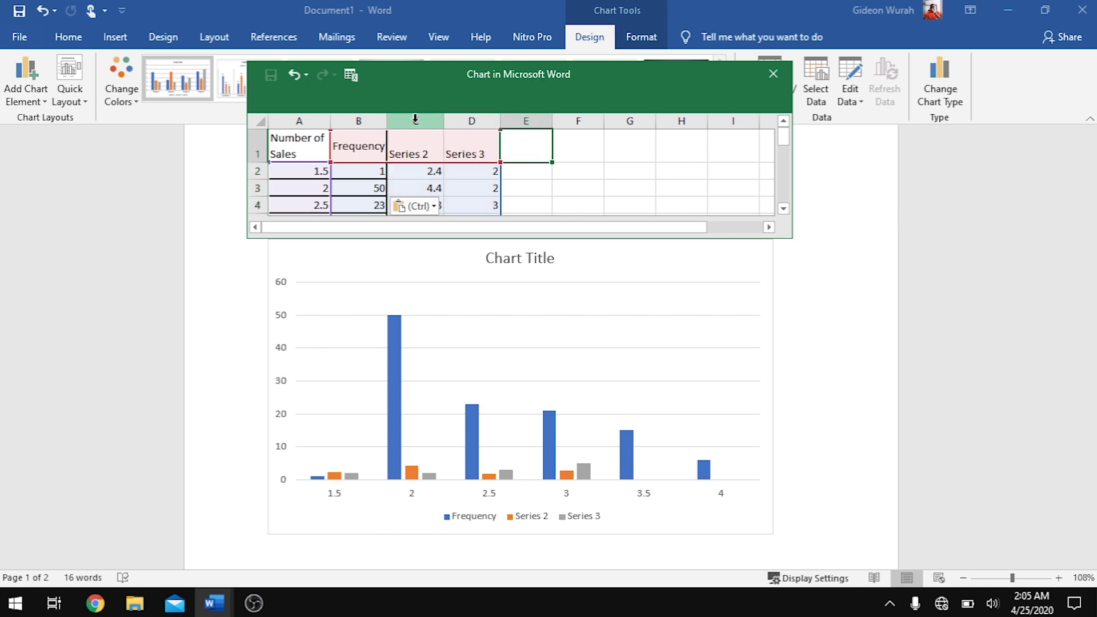
pyautogui.moveTo(415, 118); pyautogui.dragTo(475, 116)
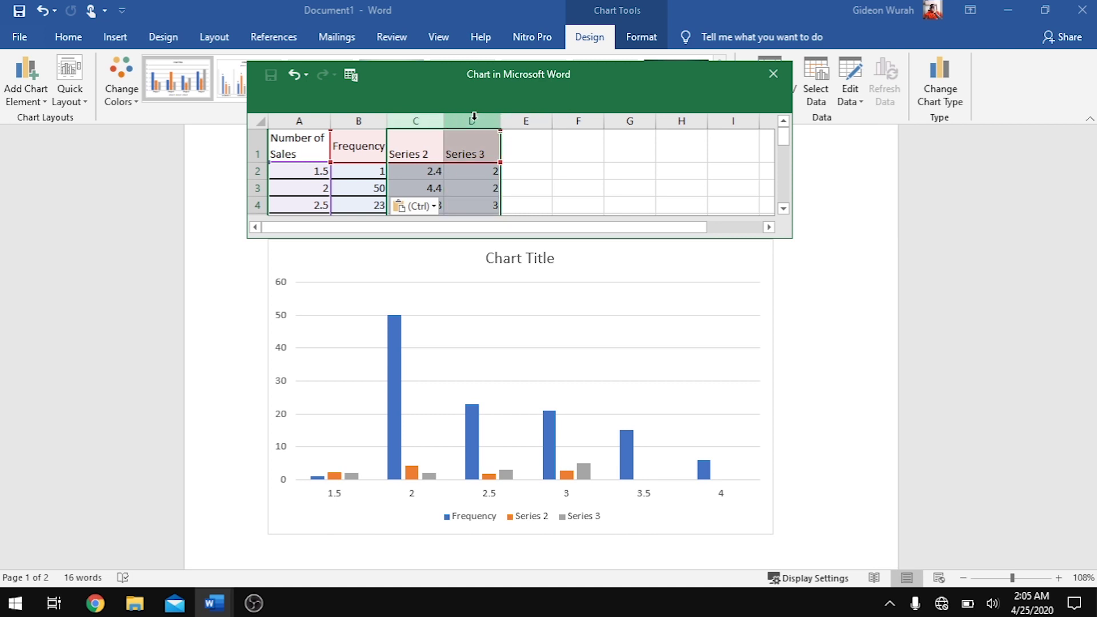
pyautogui.rightClick(474, 116)
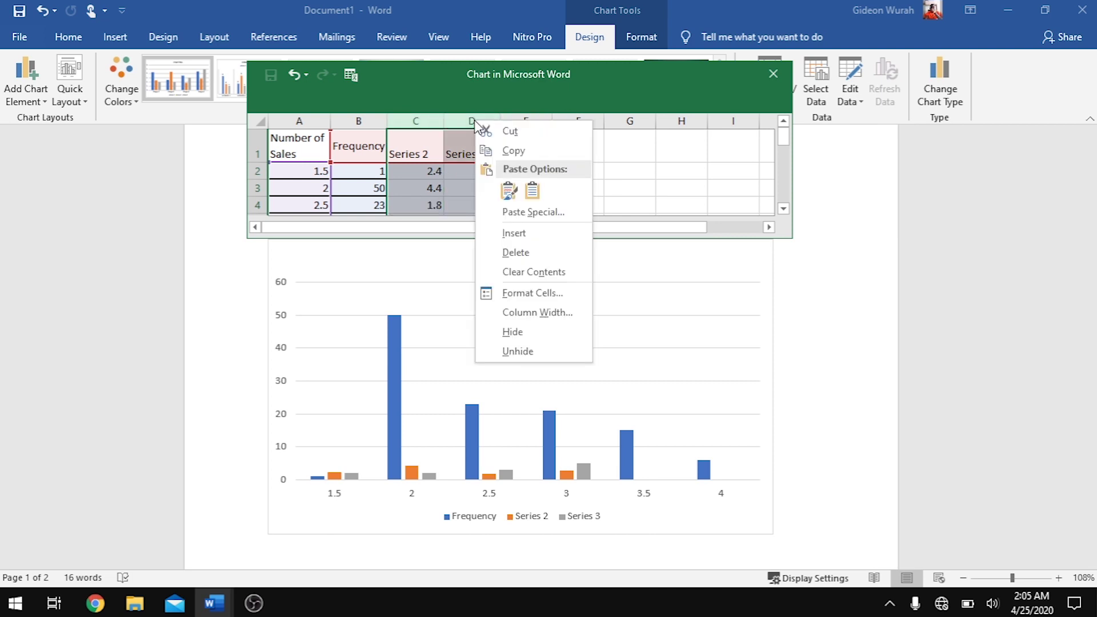
pyautogui.press('Delete')
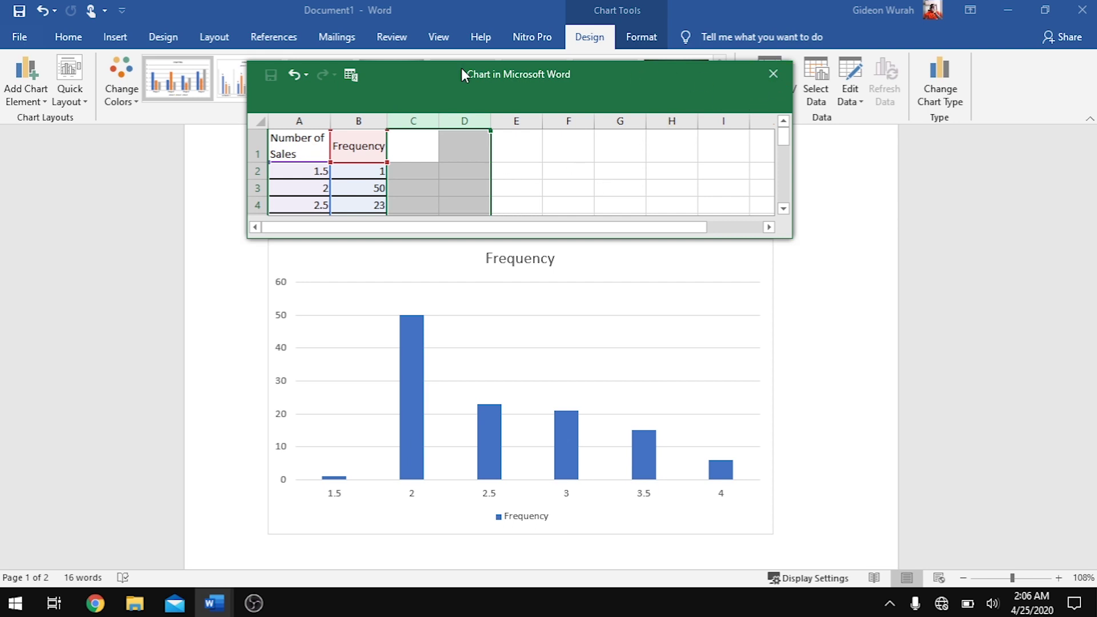
pyautogui.moveTo(463, 71); pyautogui.dragTo(492, 77)
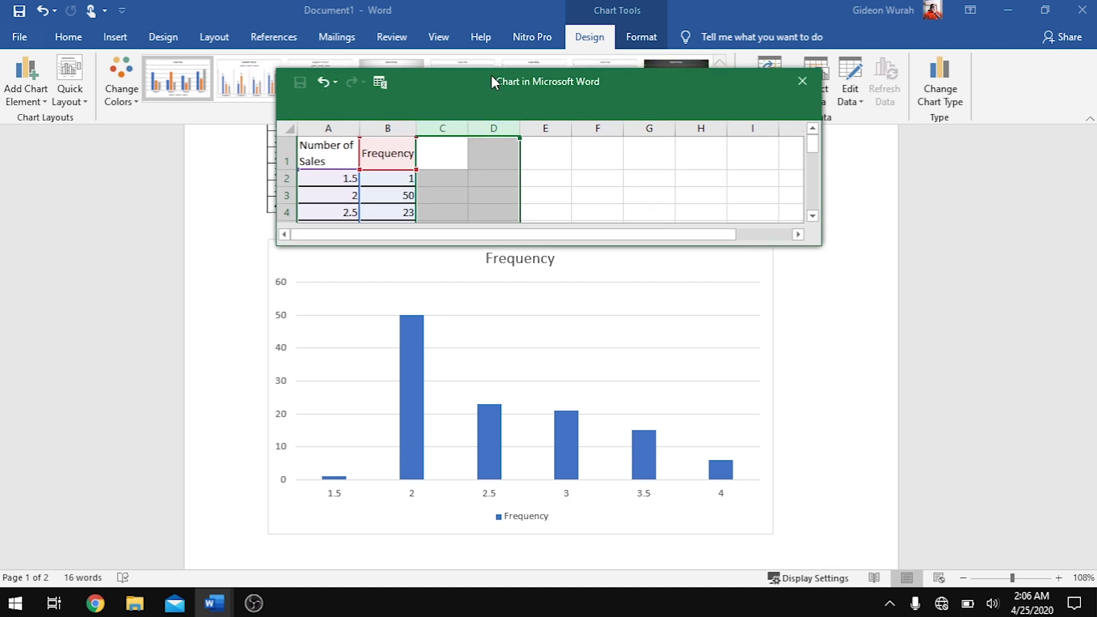
# Step: Close the chart data sheet and set the Frequency series gap width to 0%
pyautogui.click(802, 89)
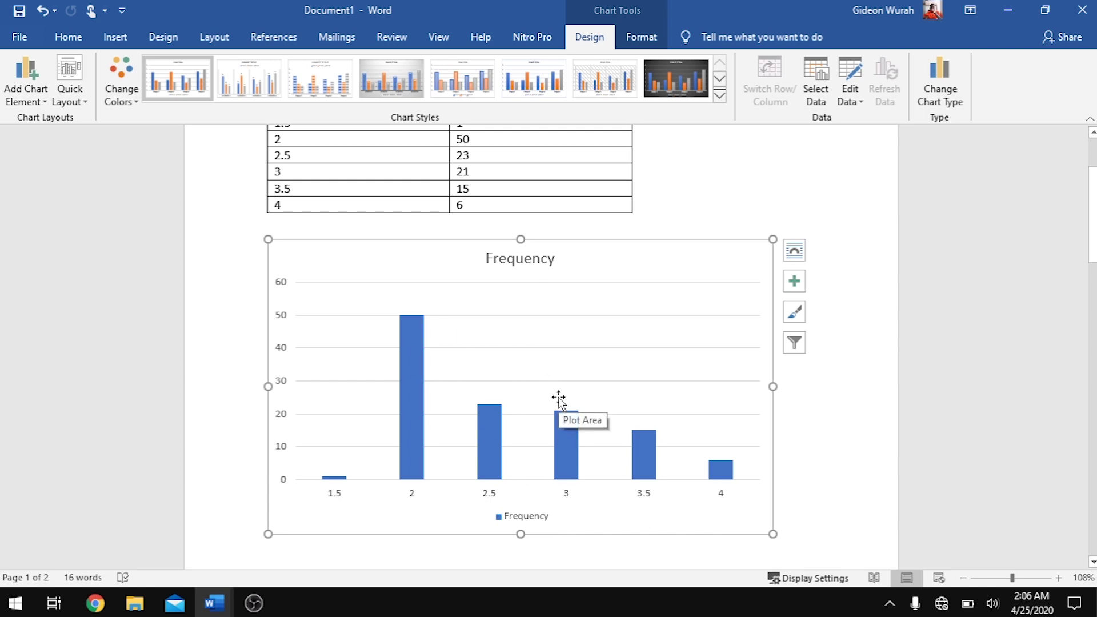
pyautogui.moveTo(417, 365)
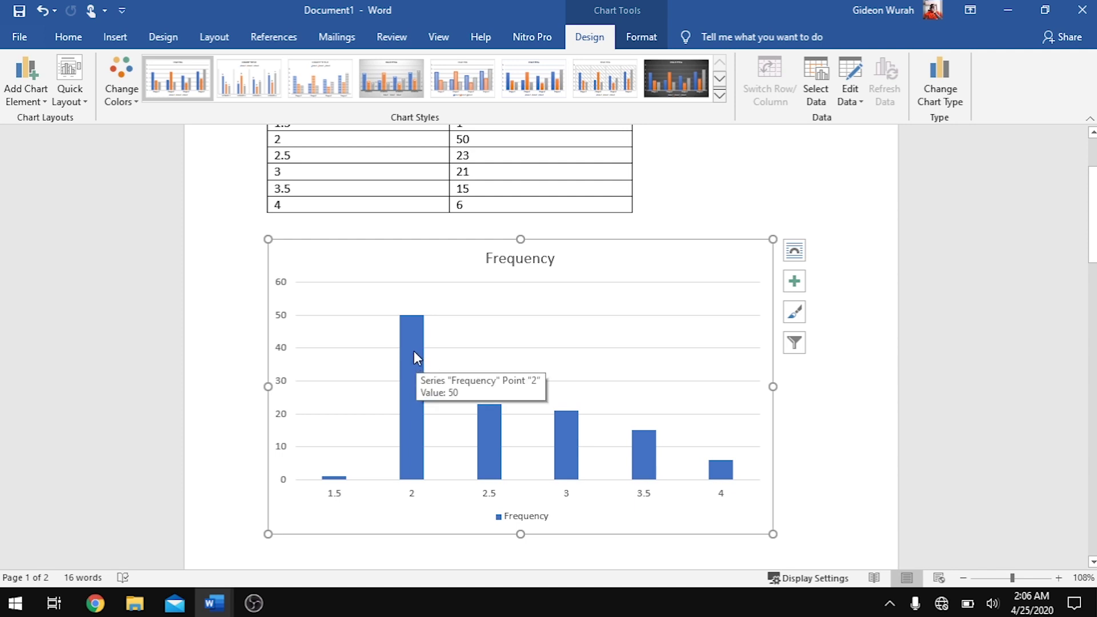
pyautogui.doubleClick(414, 351)
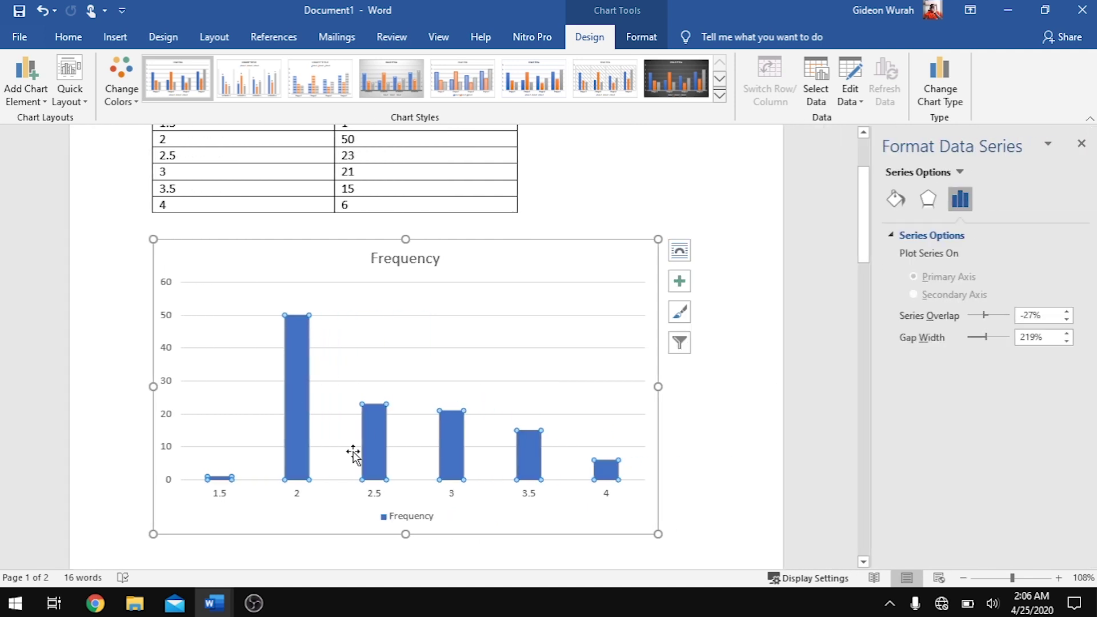
pyautogui.moveTo(301, 360)
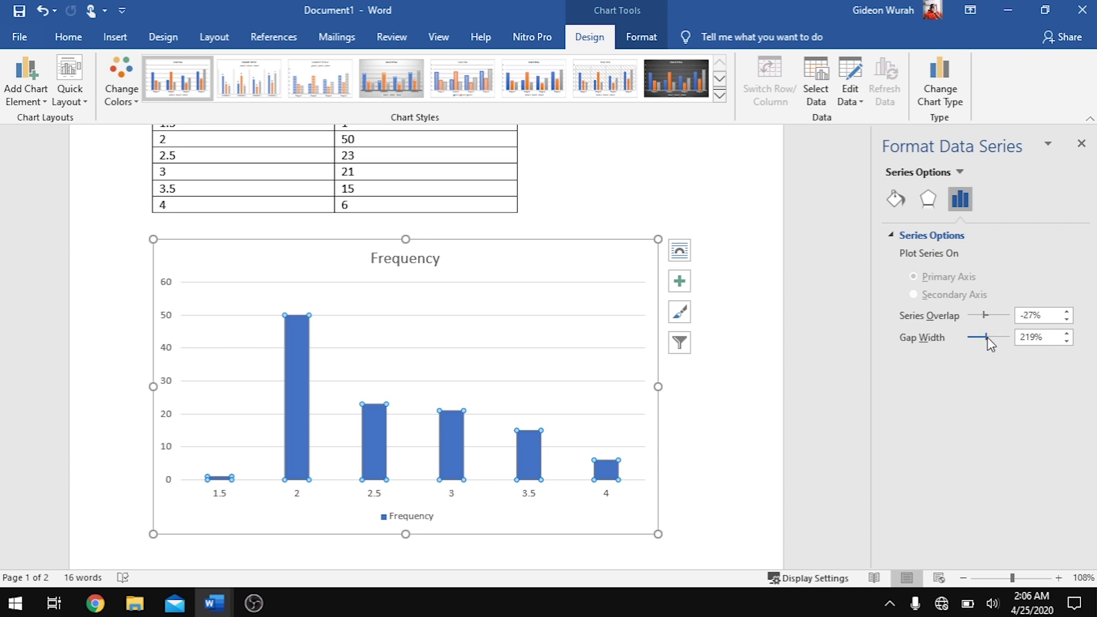
pyautogui.moveTo(988, 338); pyautogui.dragTo(959, 337)
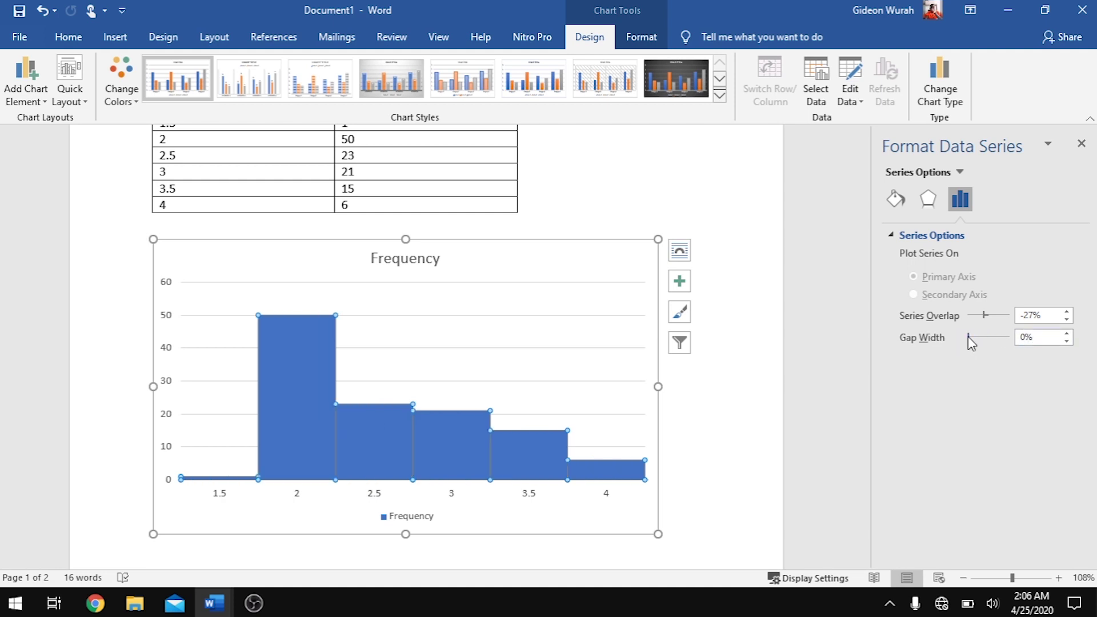
pyautogui.moveTo(968, 338); pyautogui.dragTo(1017, 341)
pyautogui.write('0')
pyautogui.press('Return')
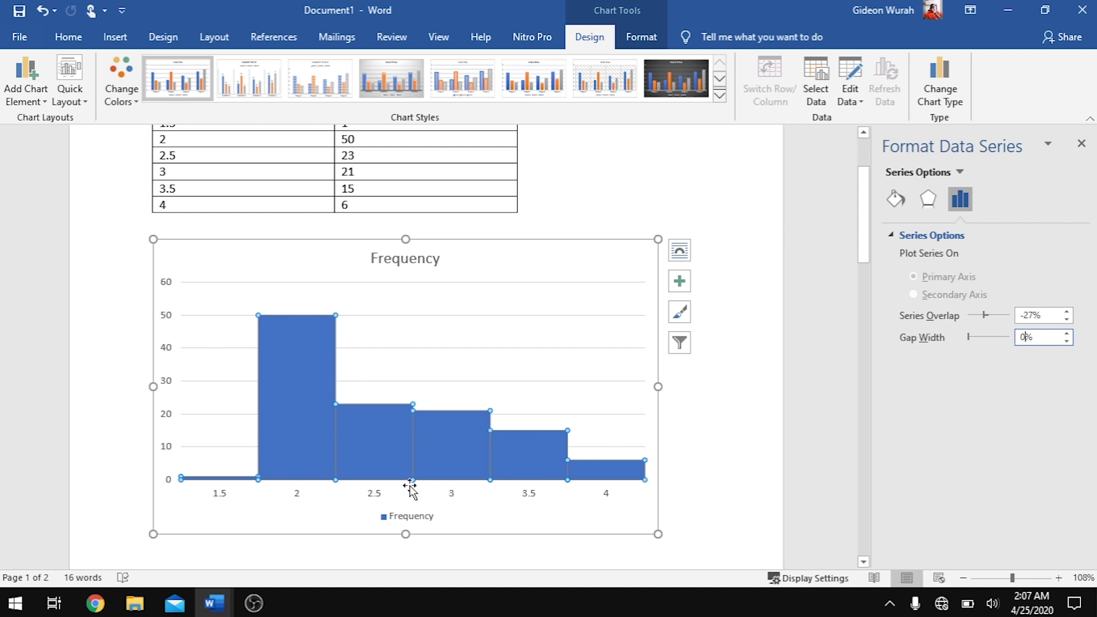
pyautogui.moveTo(390, 464)
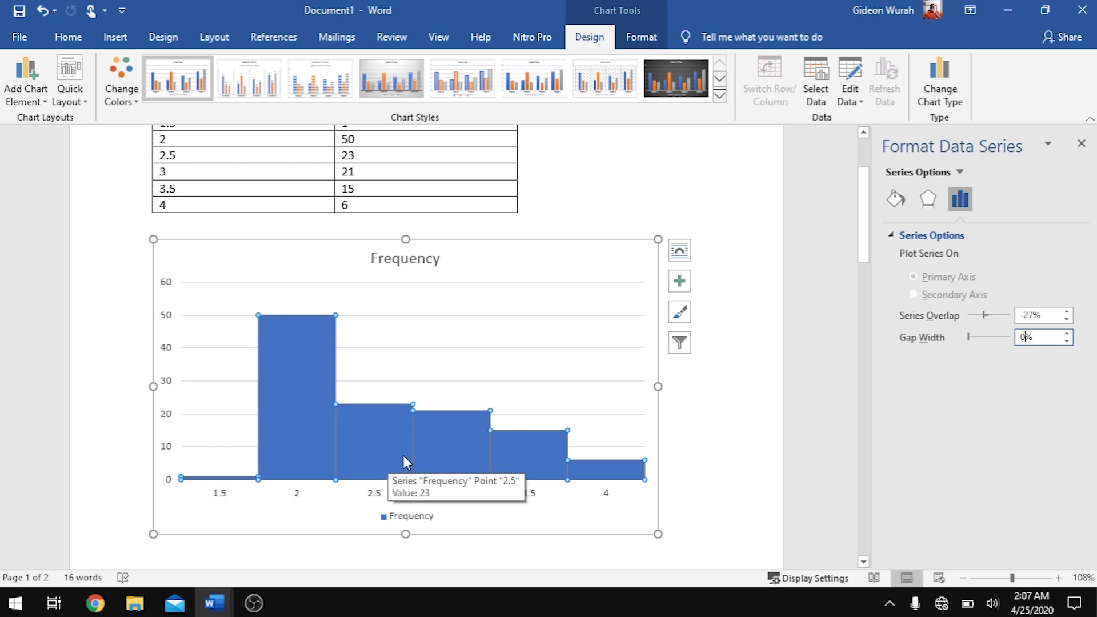
# Step: Give the Frequency bars a Black, Text 1 outline
pyautogui.click(538, 374)
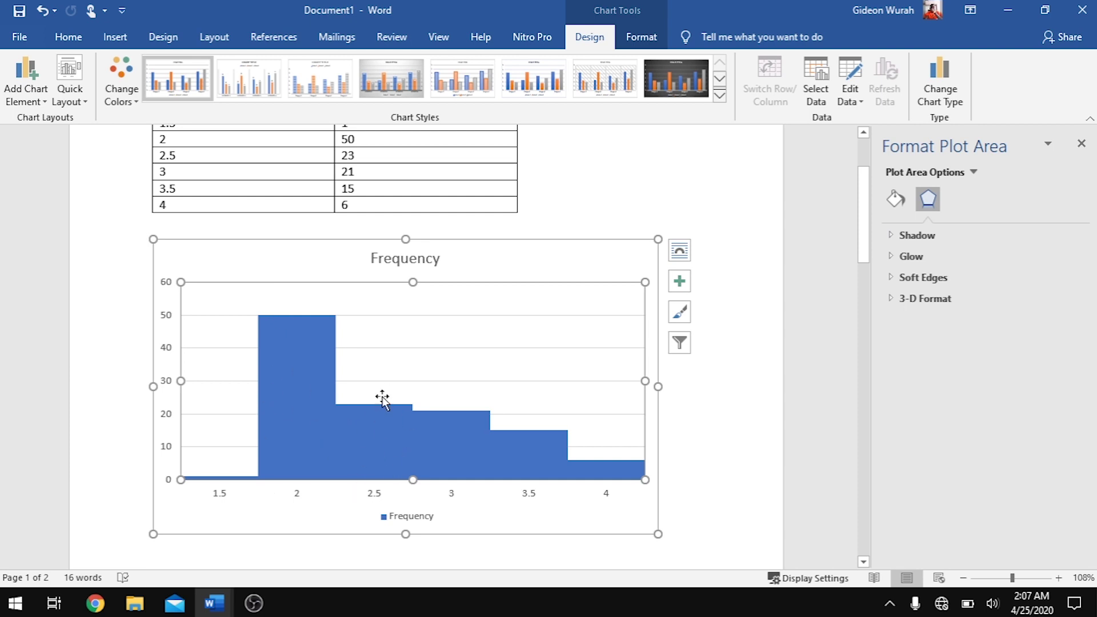
pyautogui.moveTo(340, 407)
pyautogui.click(357, 445)
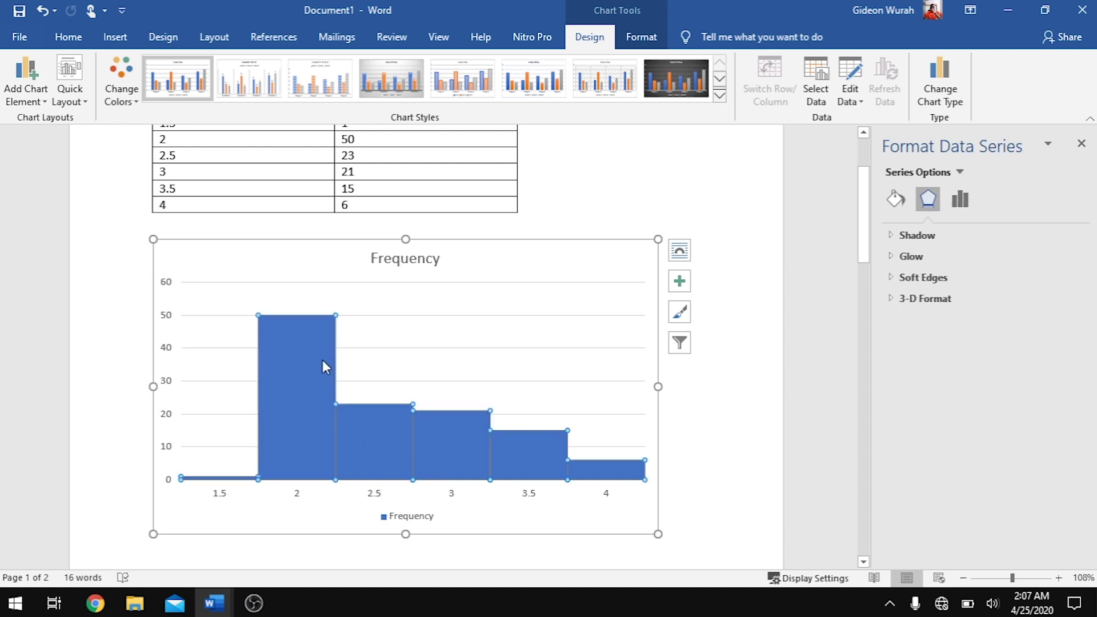
pyautogui.rightClick(316, 396)
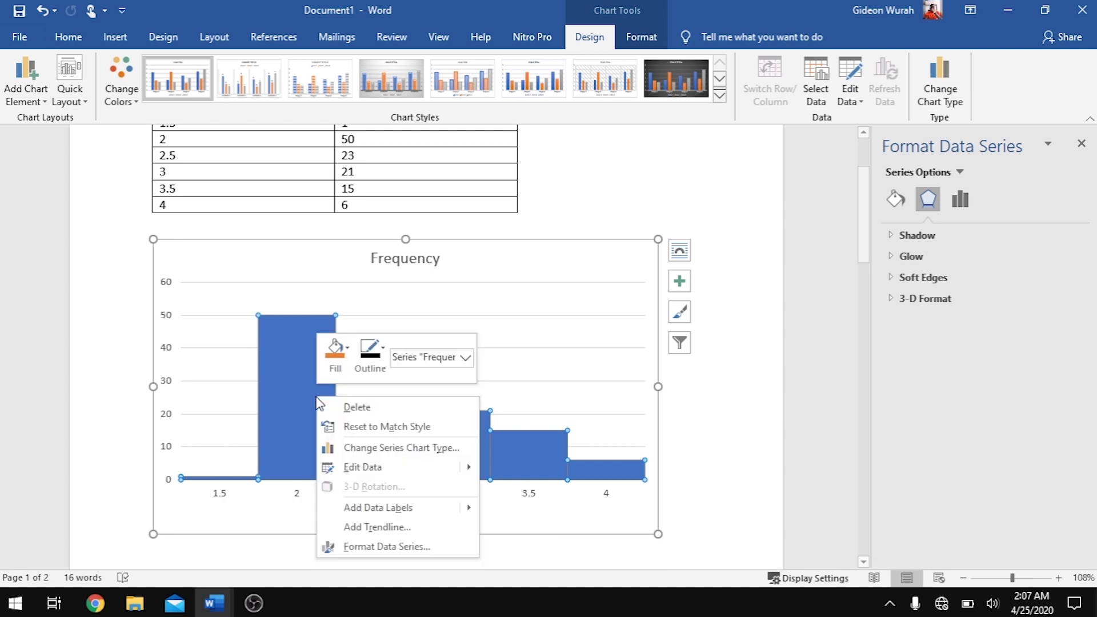
pyautogui.click(382, 348)
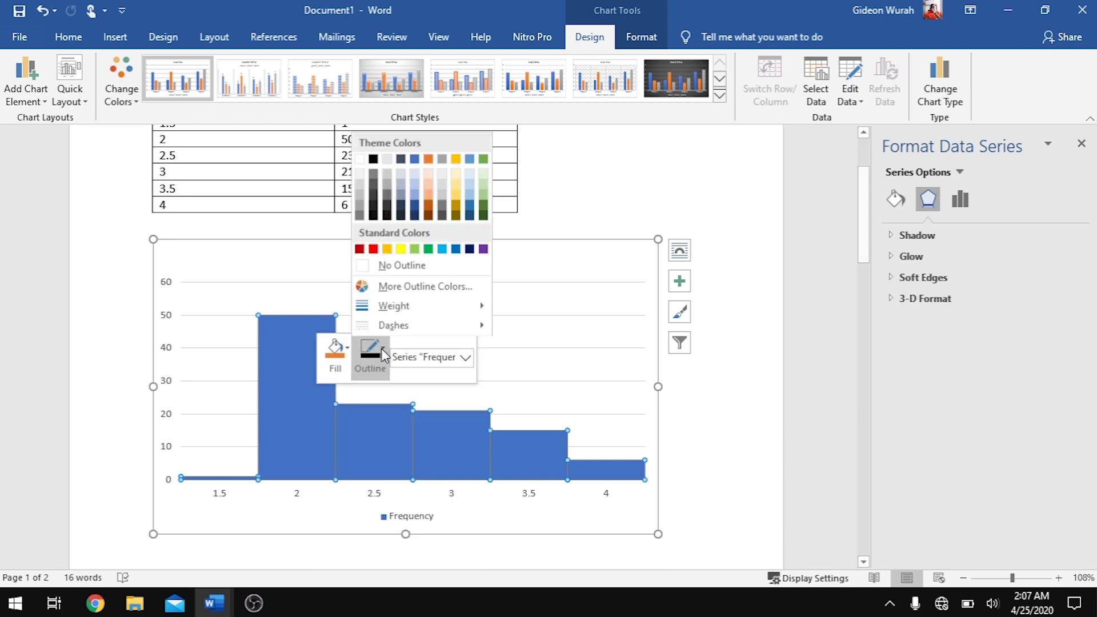
pyautogui.click(375, 160)
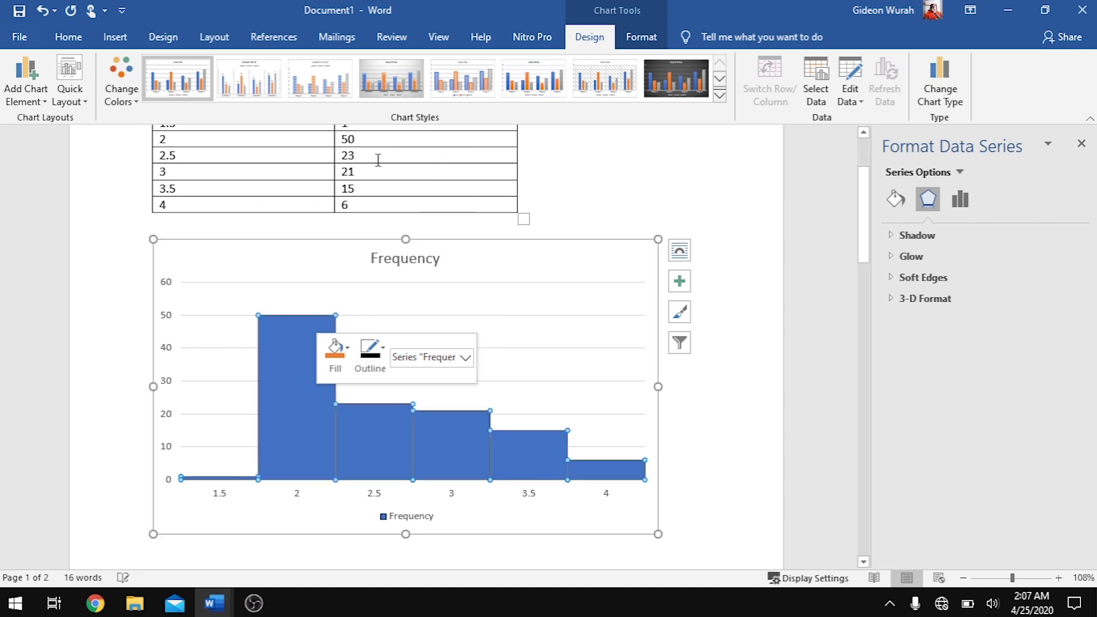
pyautogui.click(610, 415)
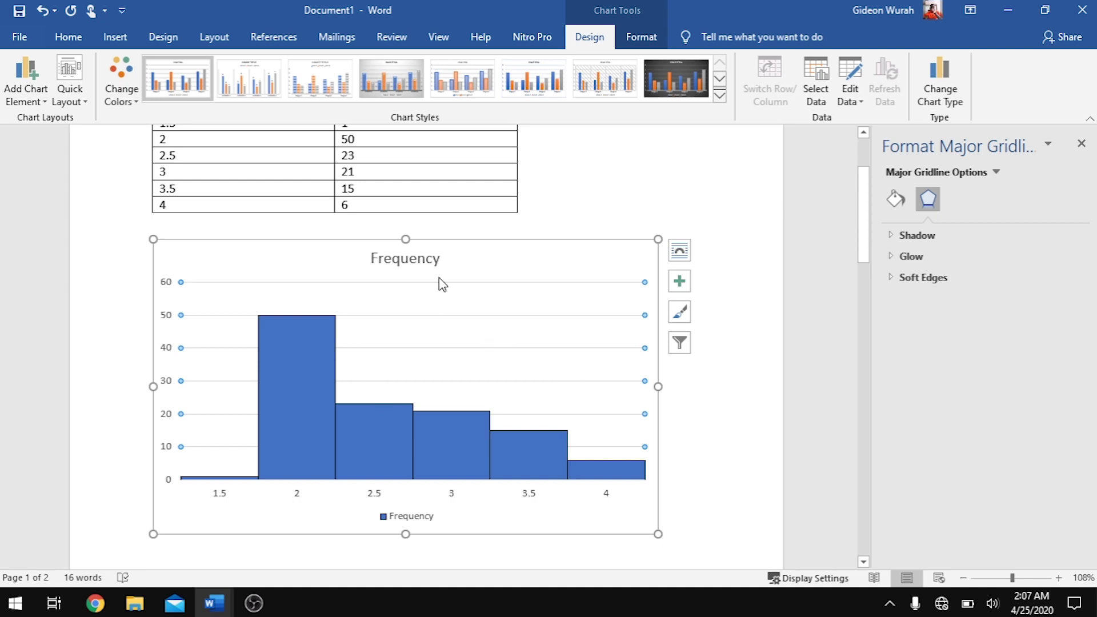
# Step: Replace the chart title 'Frequency' with 'HISTOGRAM'
pyautogui.click(409, 259)
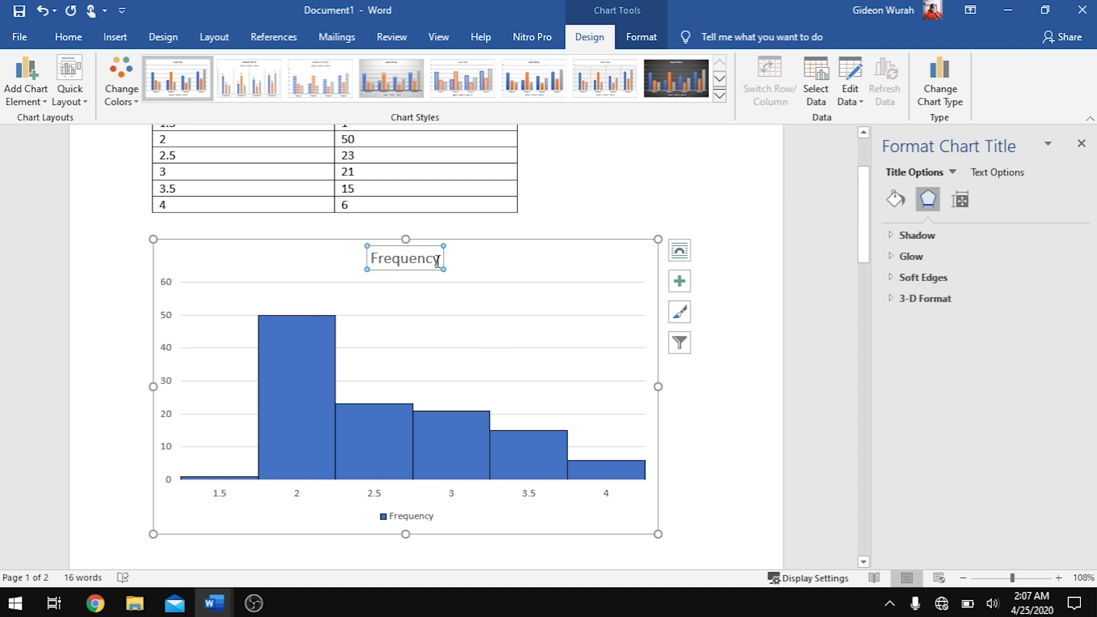
pyautogui.click(455, 264)
pyautogui.click(415, 262)
pyautogui.click(440, 260)
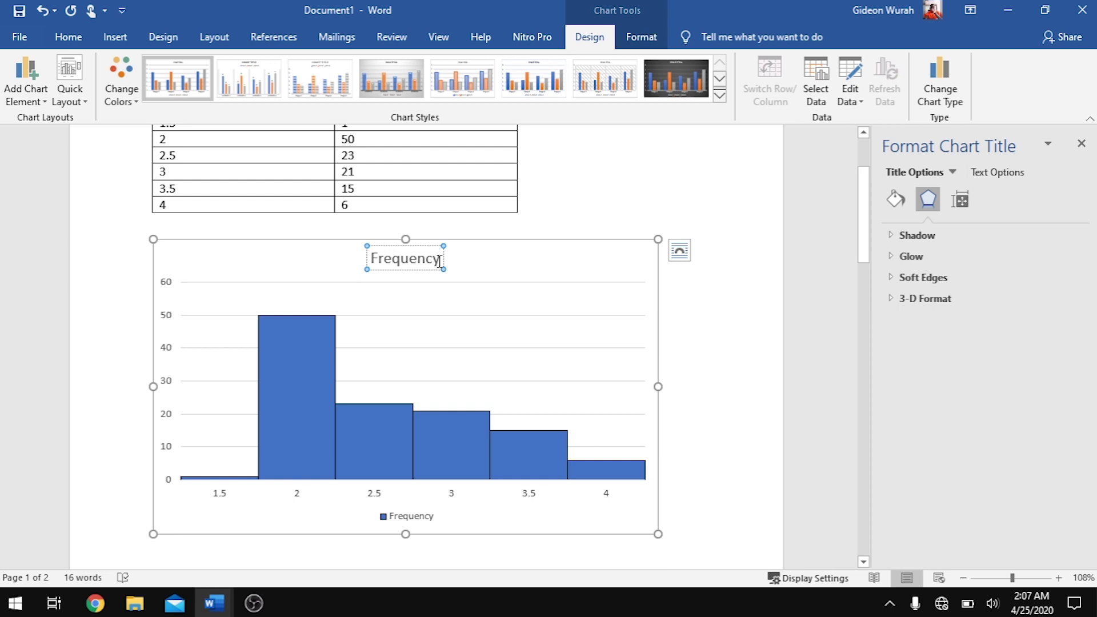
pyautogui.press('BackSpace')
pyautogui.press('BackSpace')
pyautogui.press('BackSpace')
pyautogui.press('BackSpace')
pyautogui.press('BackSpace')
pyautogui.press('BackSpace')
pyautogui.press('BackSpace')
pyautogui.press('BackSpace')
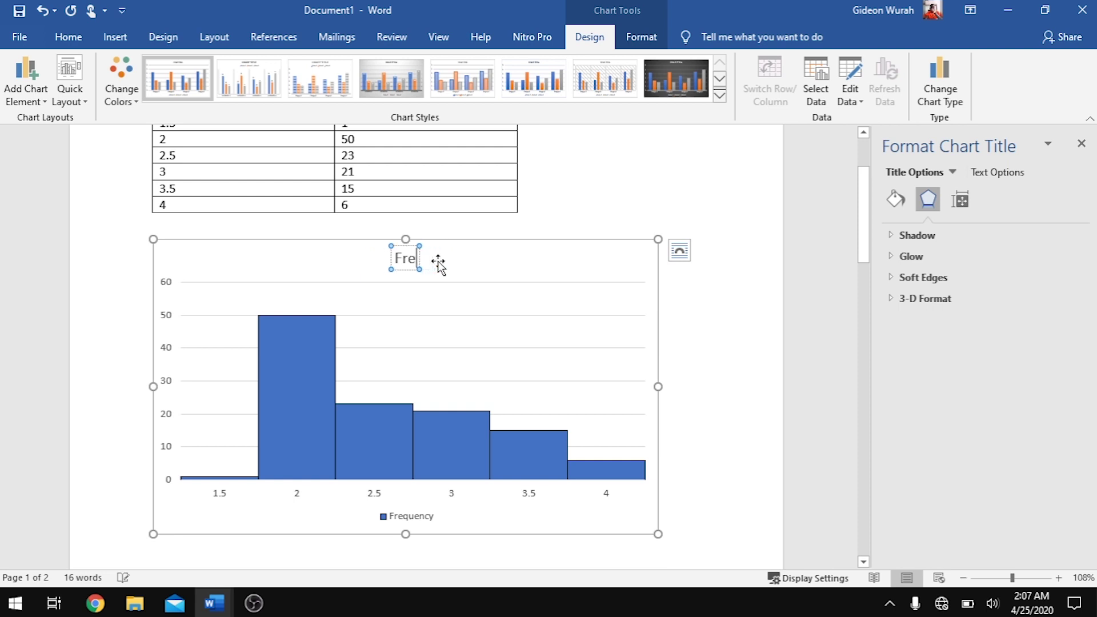
pyautogui.press('BackSpace')
pyautogui.write('HISTOGRAM')
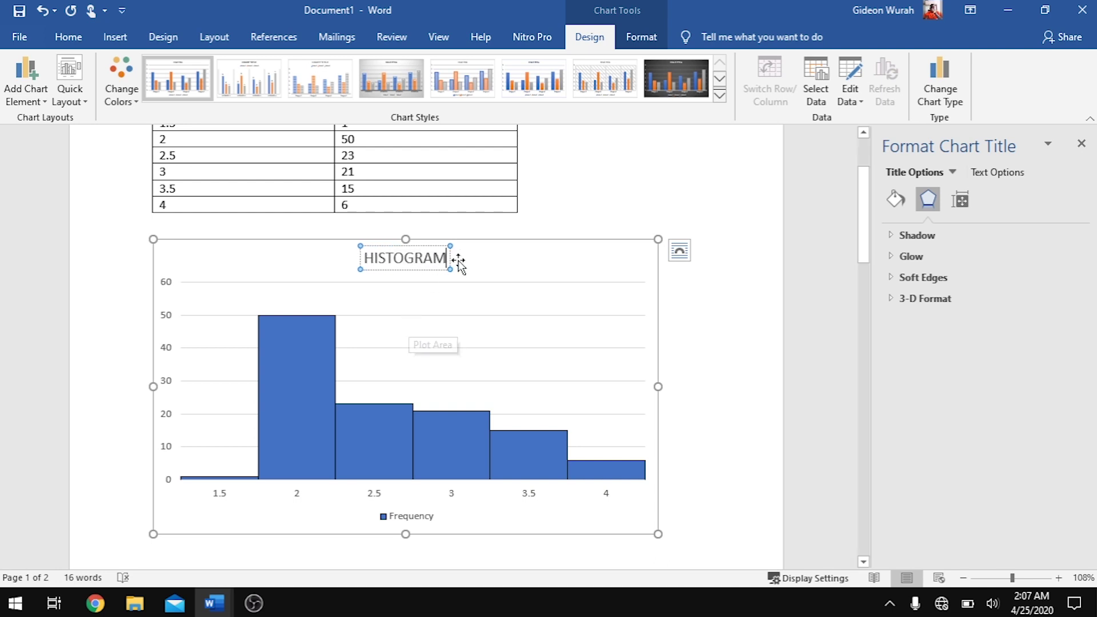
pyautogui.click(494, 268)
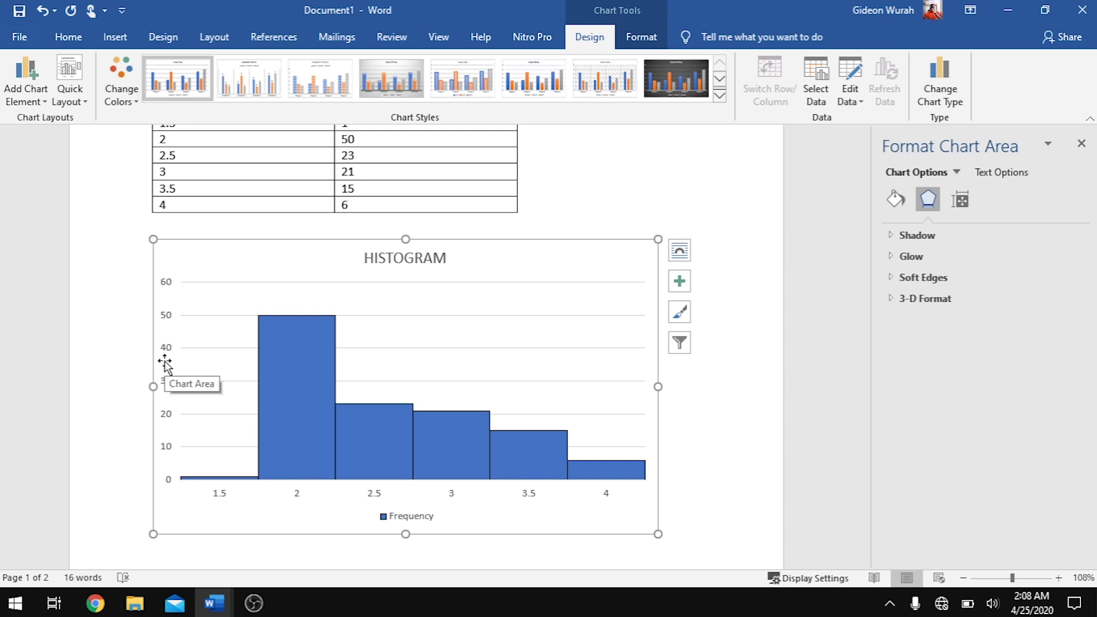
pyautogui.click(638, 201)
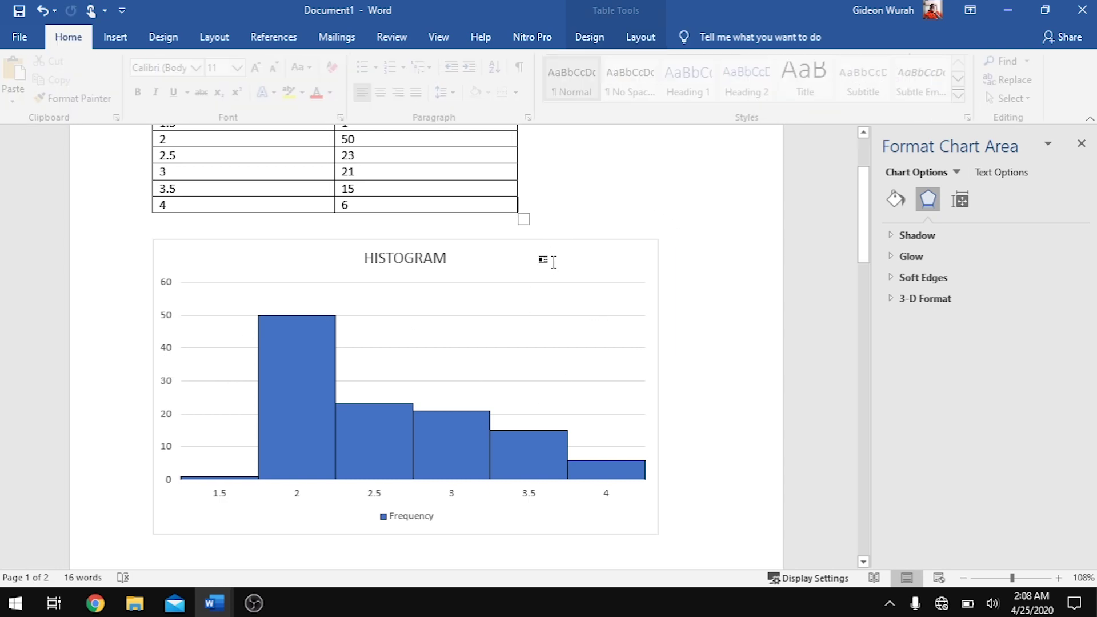
pyautogui.click(550, 267)
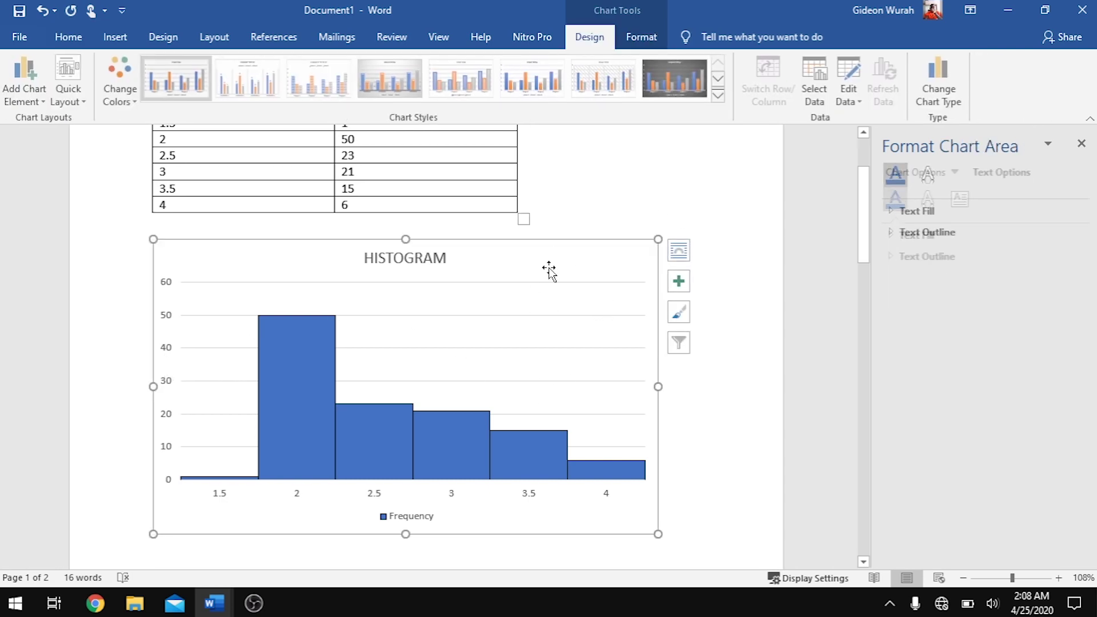
# Step: Turn on Axis Titles and rename the vertical axis title to 'Frequency'
pyautogui.click(680, 282)
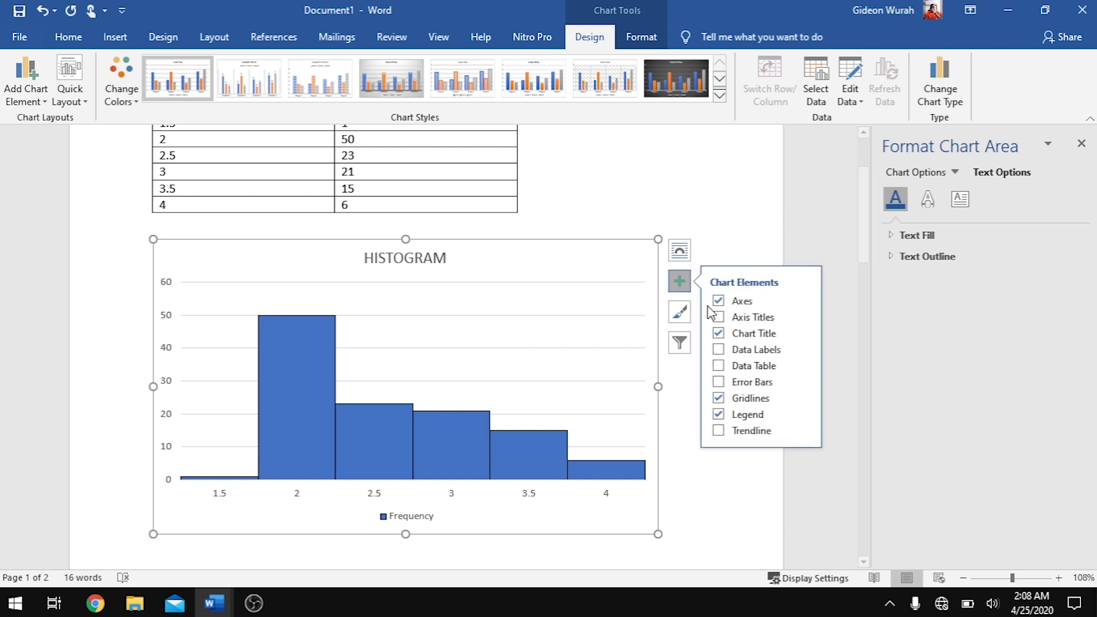
pyautogui.click(718, 317)
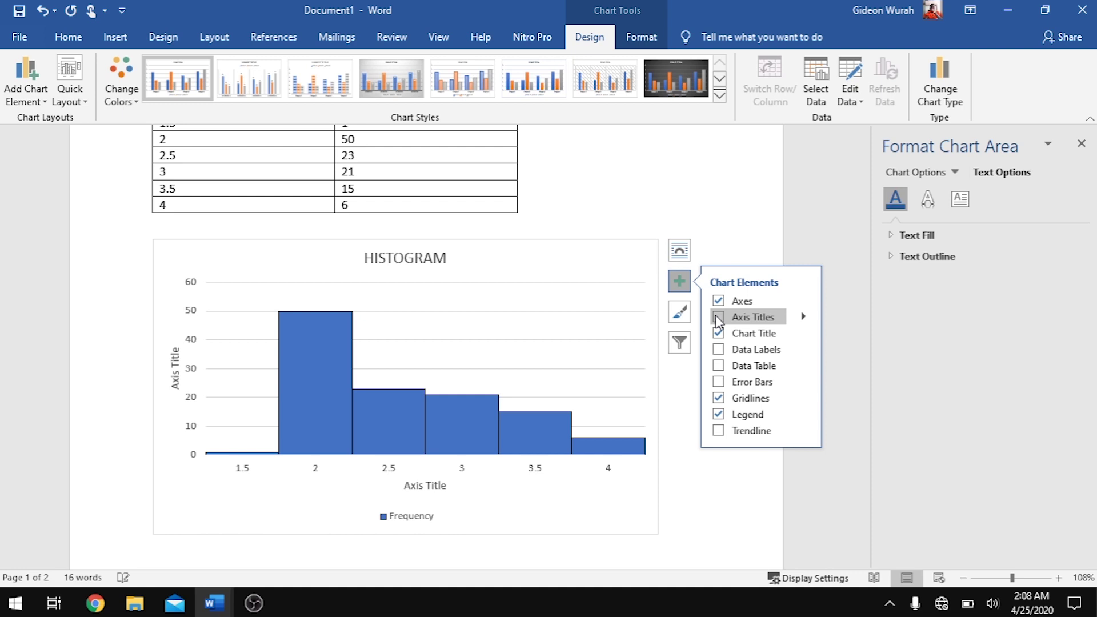
pyautogui.click(718, 317)
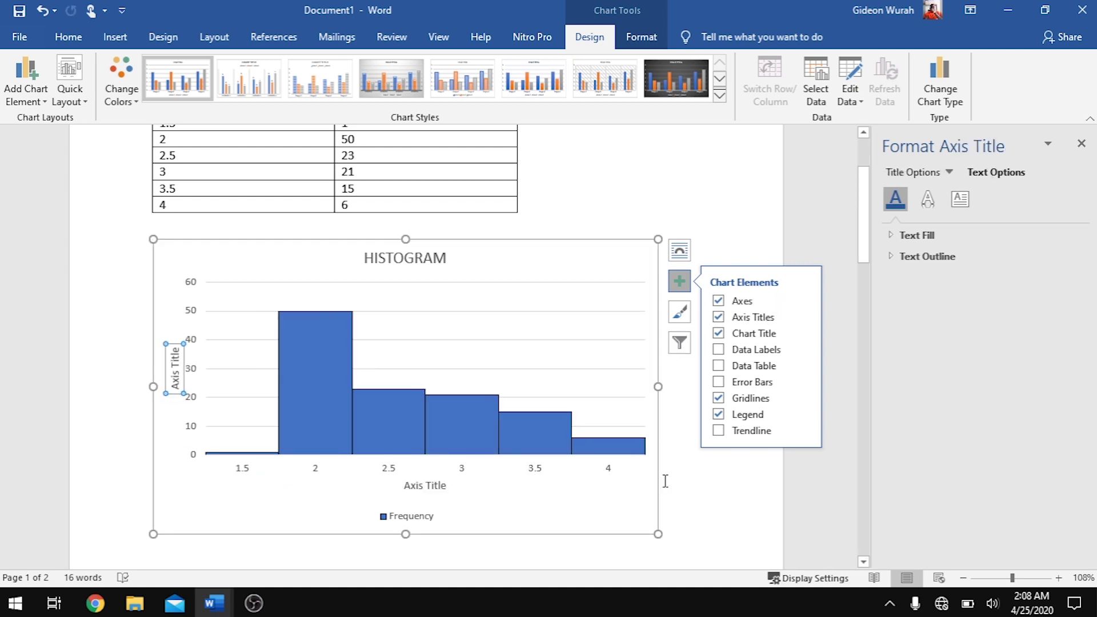
pyautogui.doubleClick(175, 379)
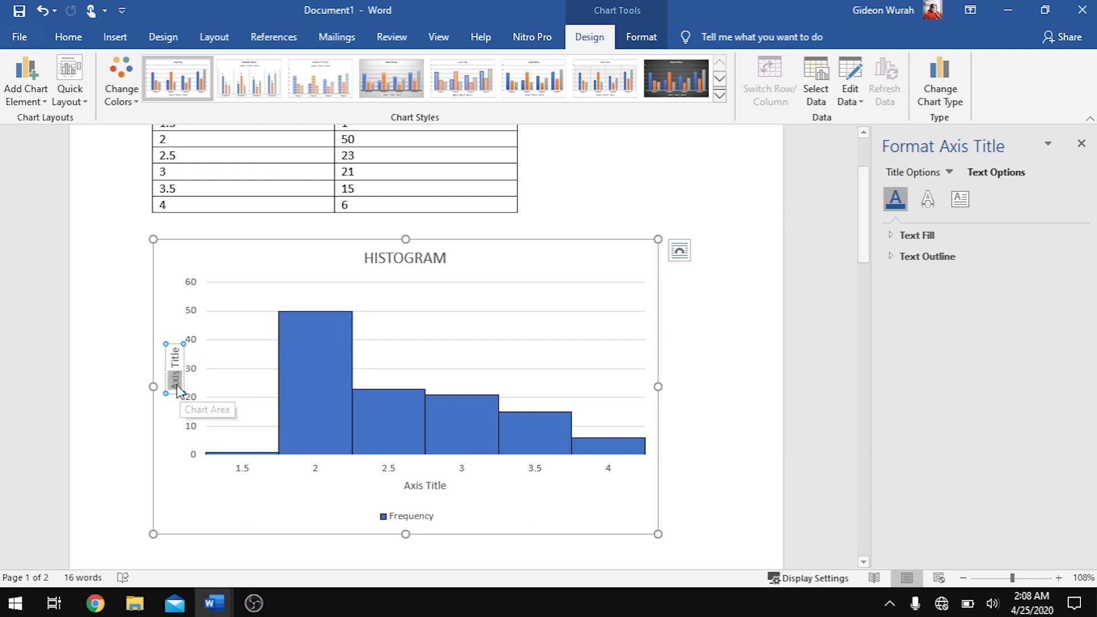
pyautogui.hotkey('ctrl', 'a')
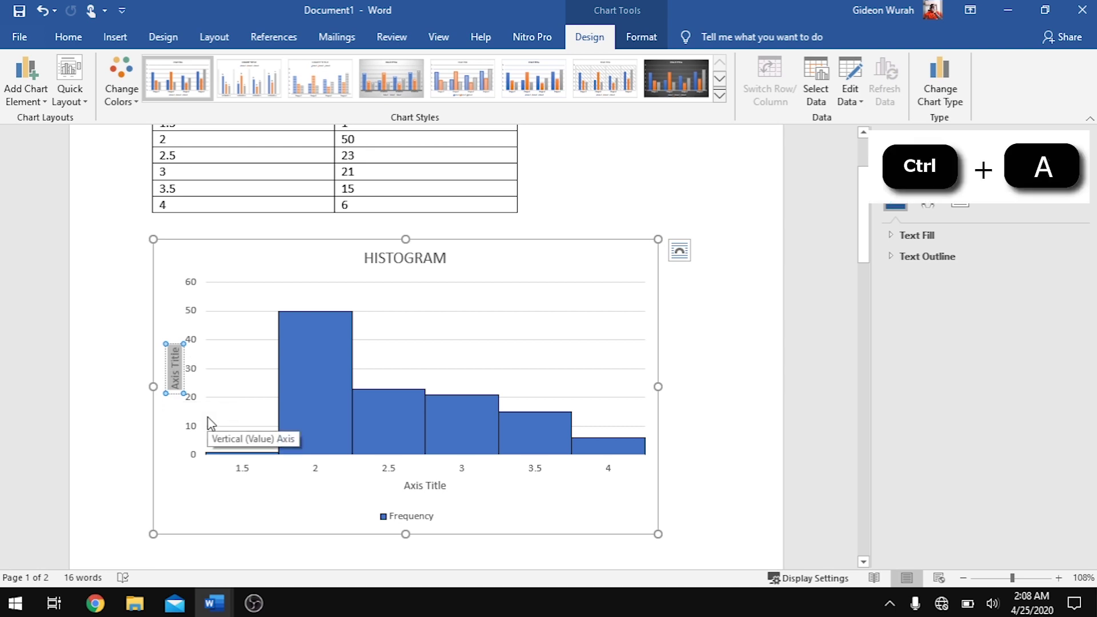
pyautogui.press('Delete')
pyautogui.write('Frequency')
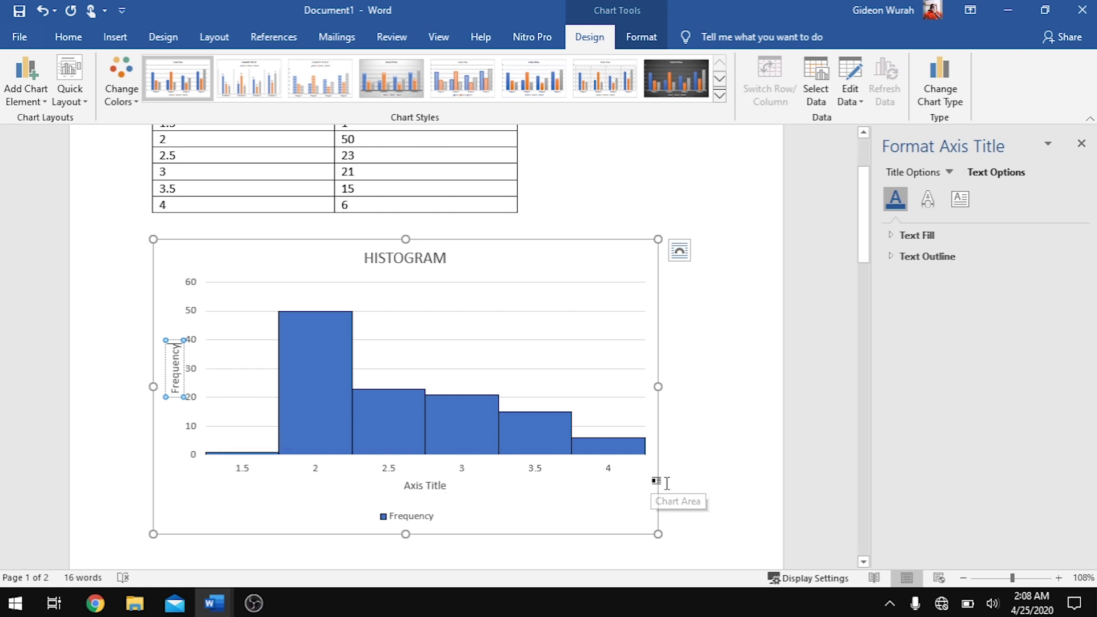
pyautogui.click(694, 477)
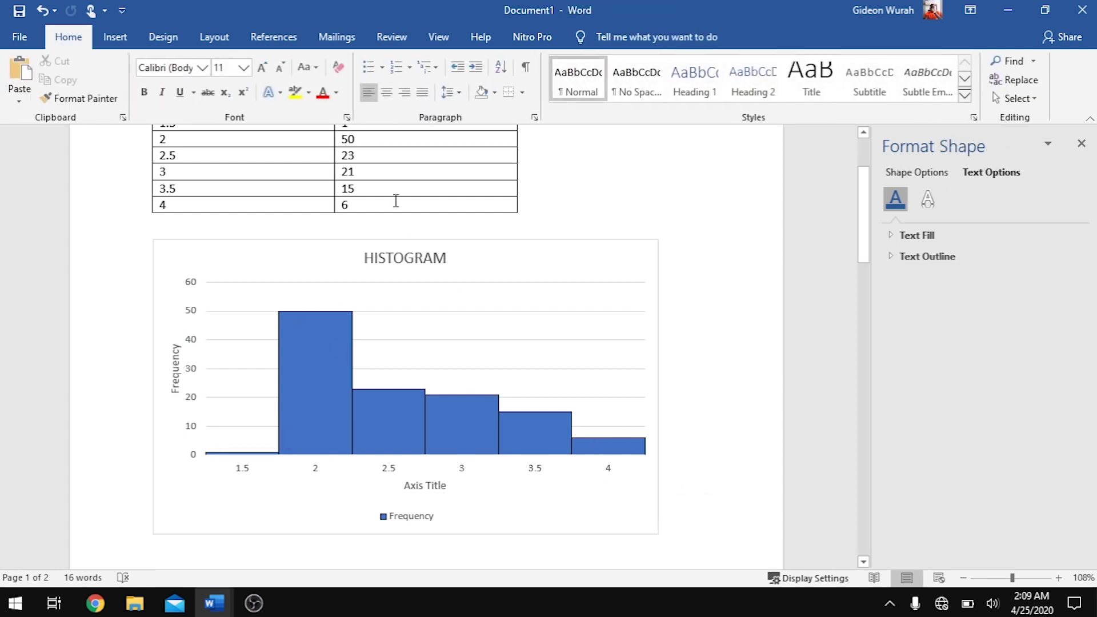
# Step: Apply the dark style from the Chart Styles gallery to the histogram
pyautogui.click(563, 264)
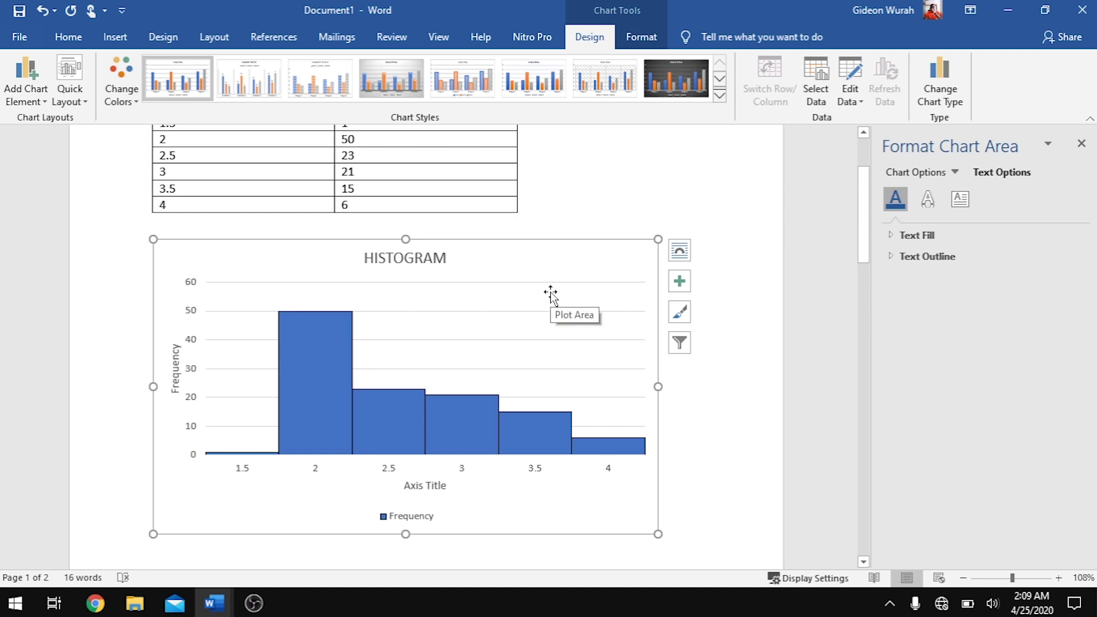
pyautogui.click(720, 94)
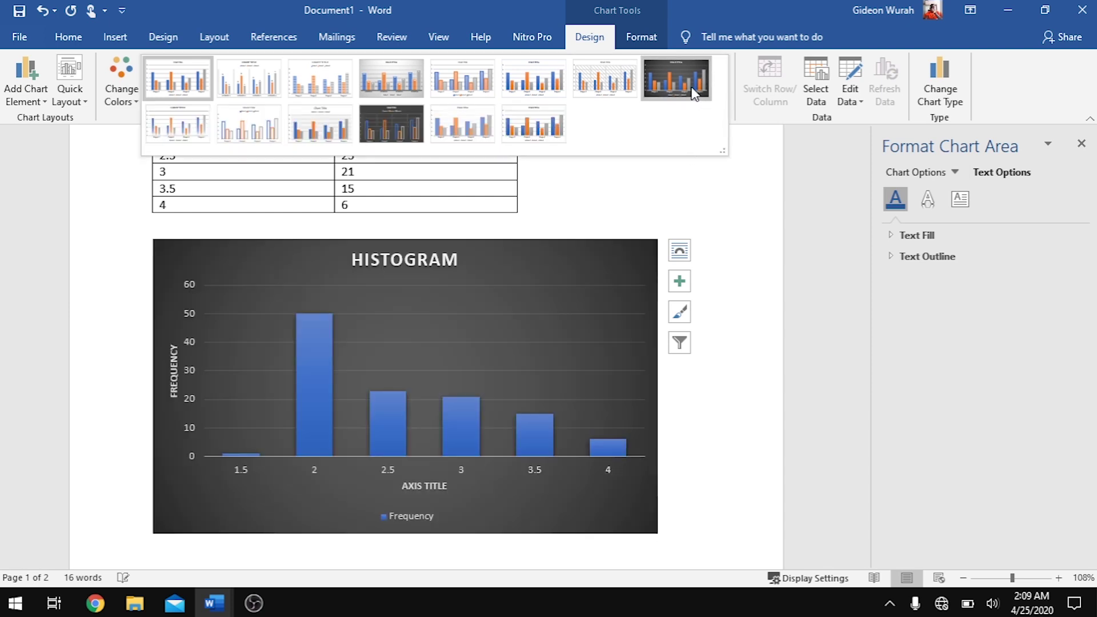
pyautogui.click(694, 93)
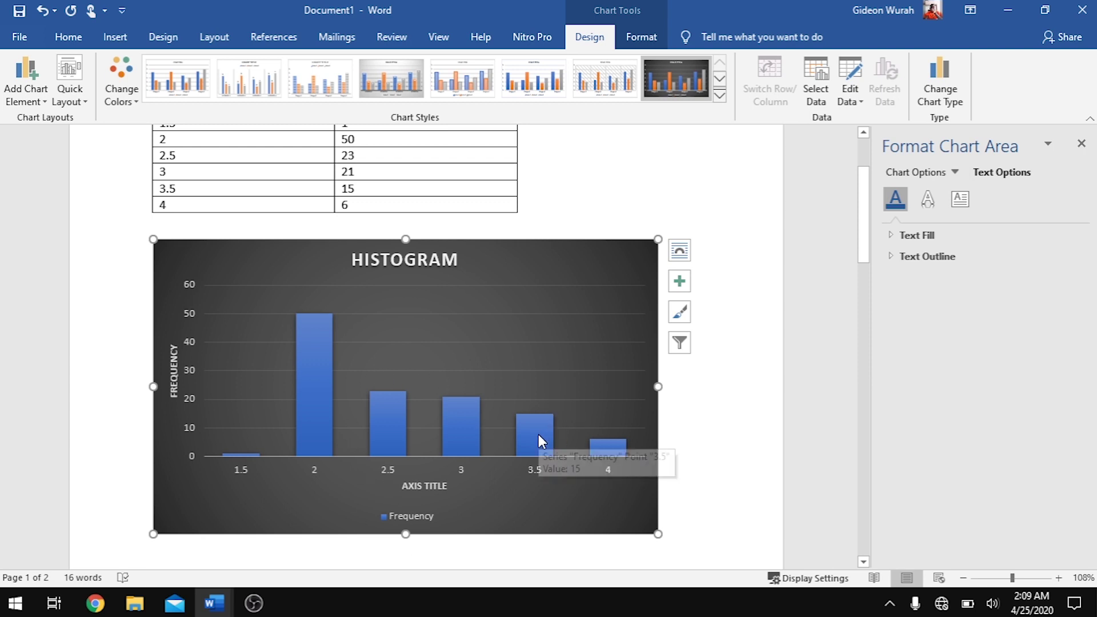
pyautogui.moveTo(320, 378)
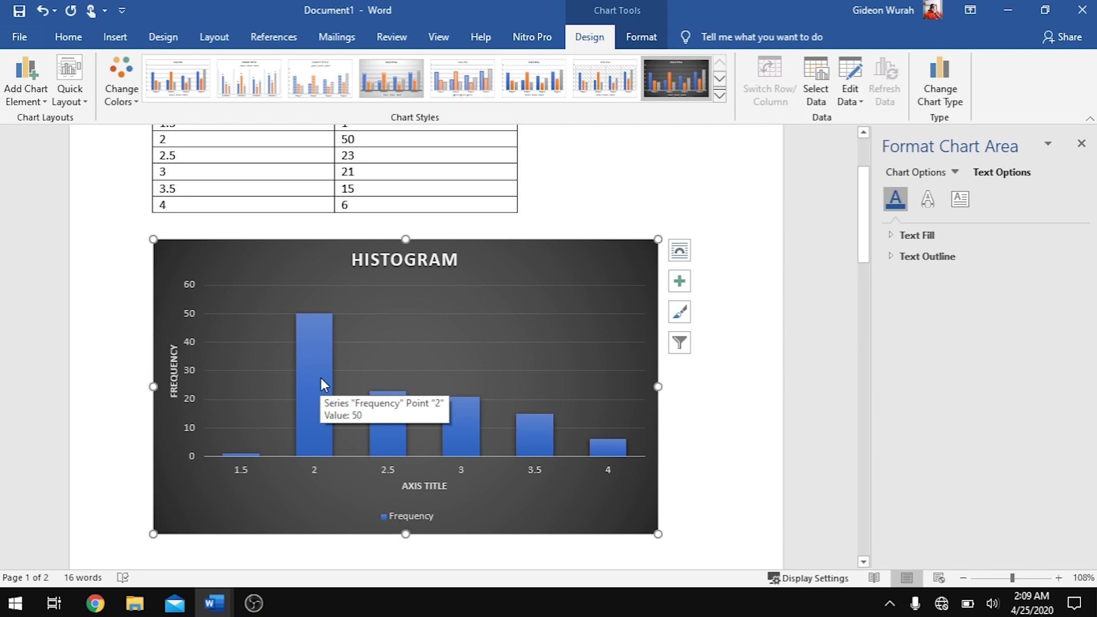
# Step: Reset the bars' gap width to 0% and outline them in black
pyautogui.click(321, 378)
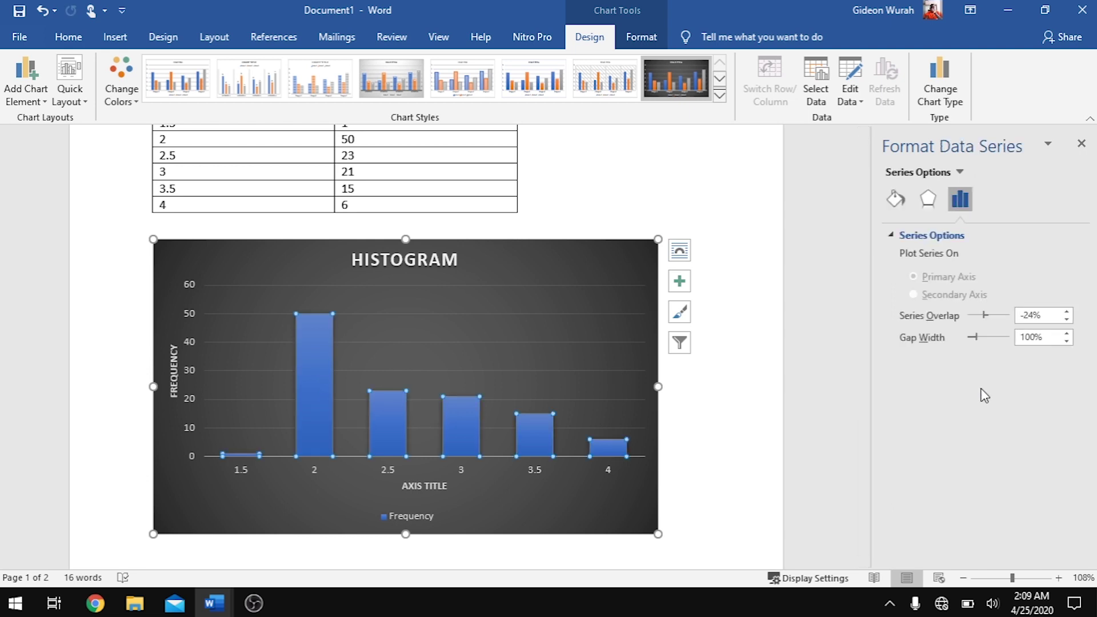
pyautogui.moveTo(978, 343); pyautogui.dragTo(966, 343)
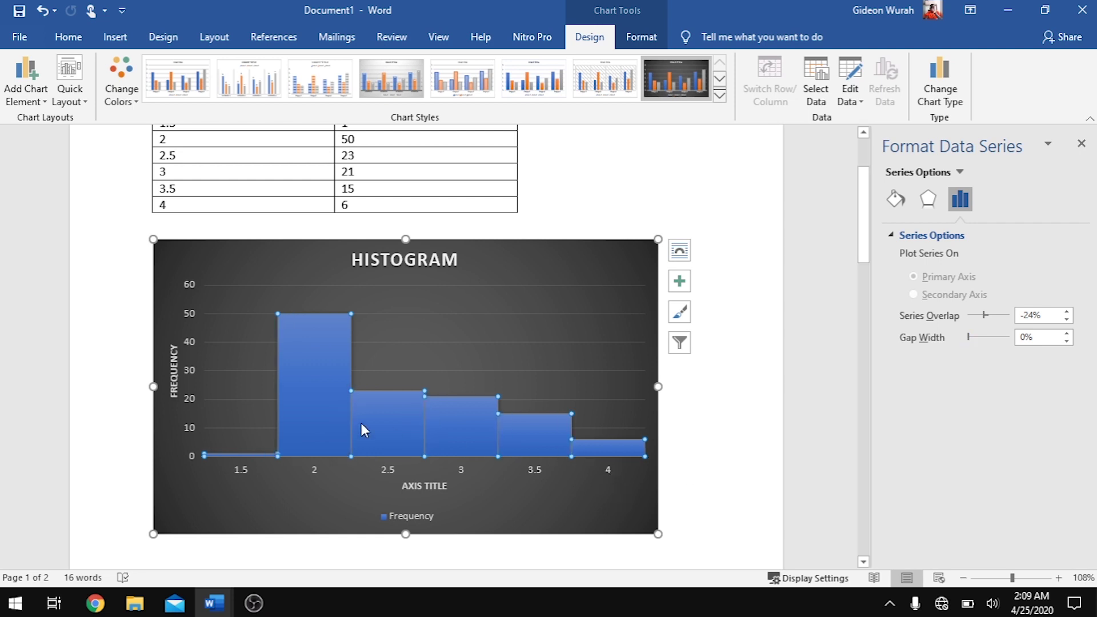
pyautogui.rightClick(381, 429)
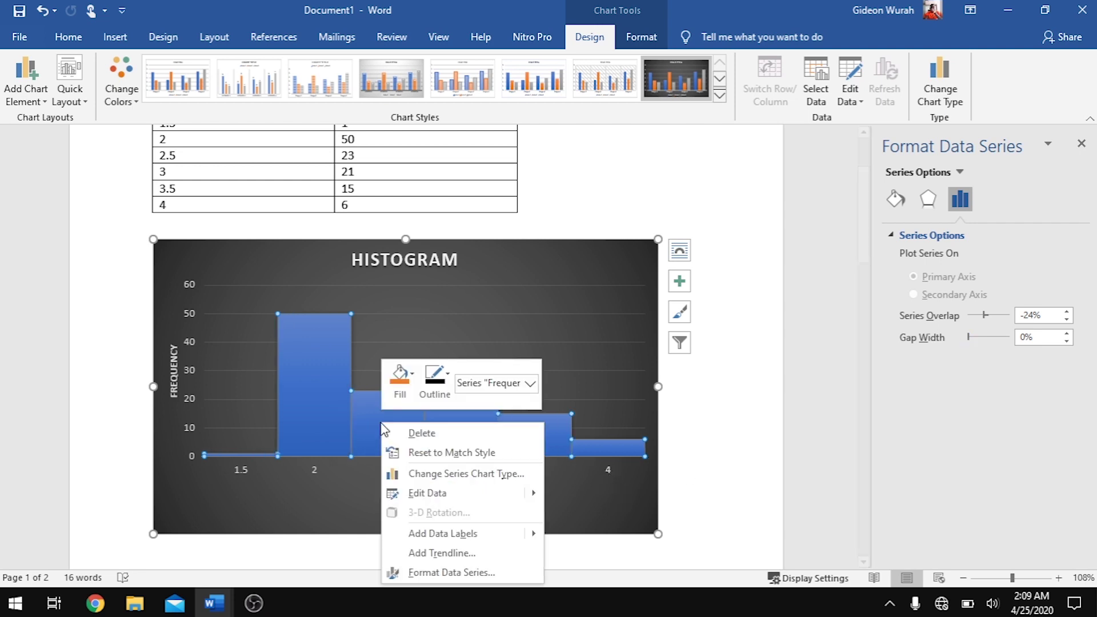
pyautogui.click(449, 373)
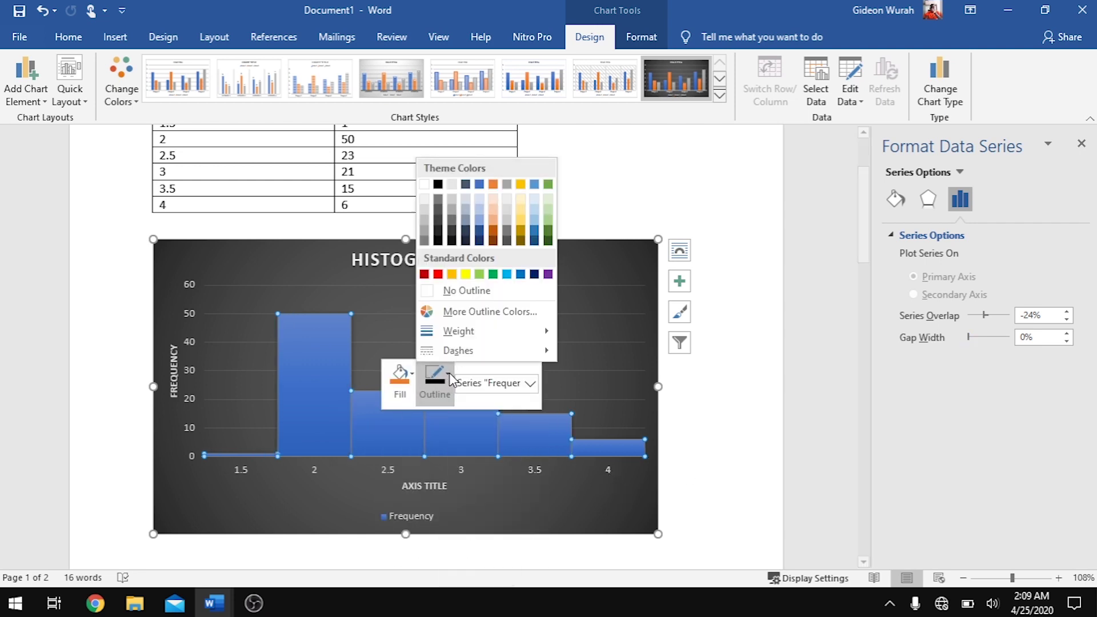
pyautogui.click(442, 184)
pyautogui.click(737, 429)
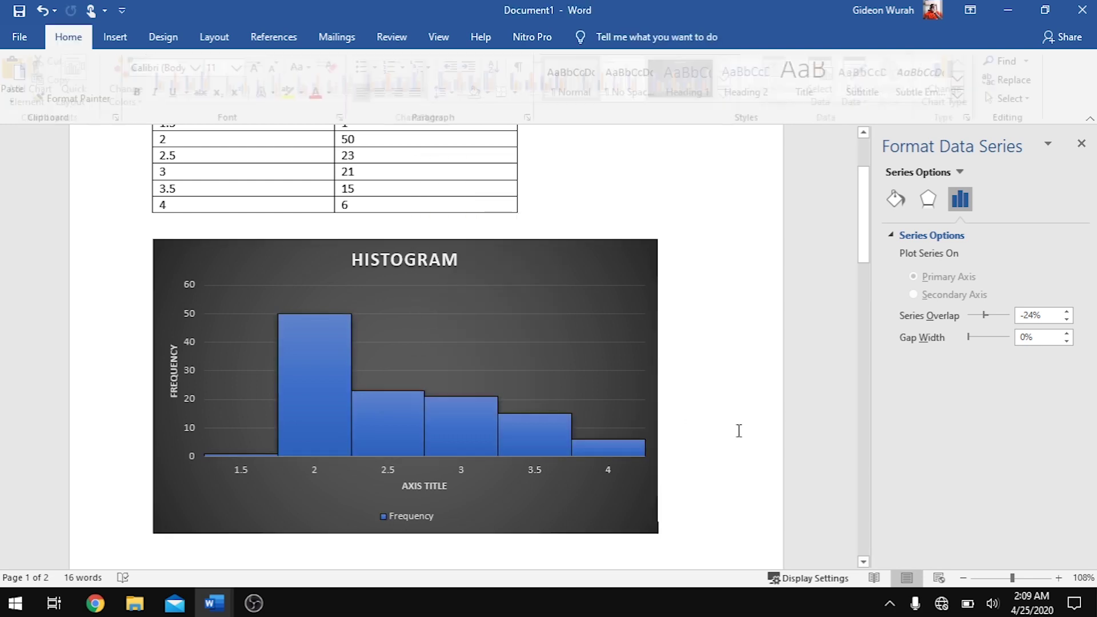
# Step: Add a blank line below the HISTOGRAM chart
pyautogui.scroll(-1, 509, 400)
pyautogui.scroll(1, 509, 401)
pyautogui.scroll(-3, 509, 399)
pyautogui.scroll(2, 510, 398)
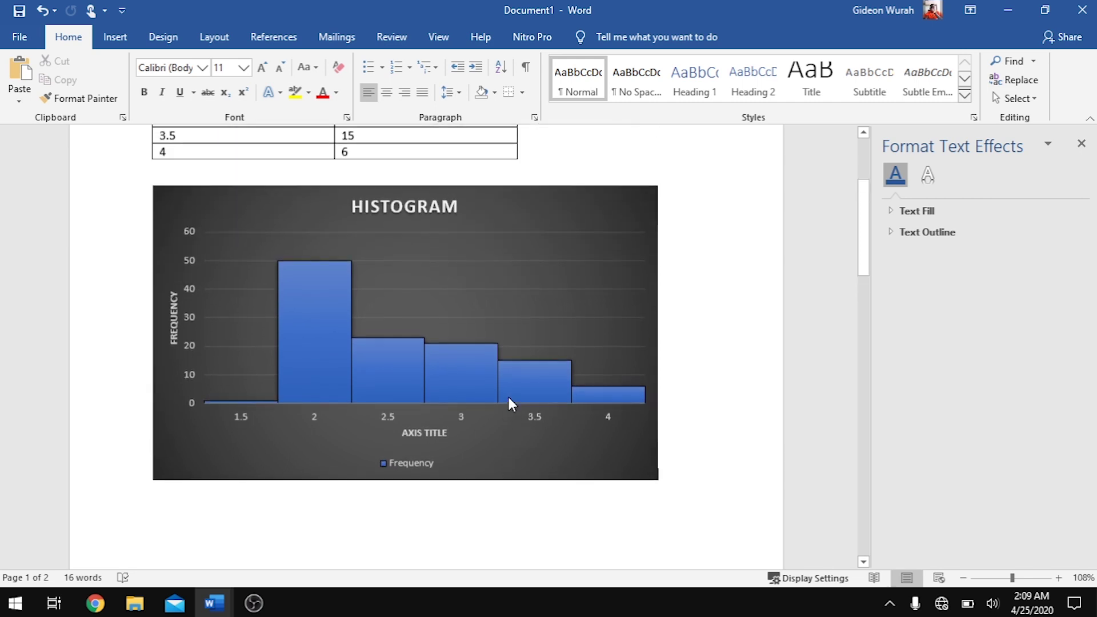
pyautogui.scroll(-2, 509, 400)
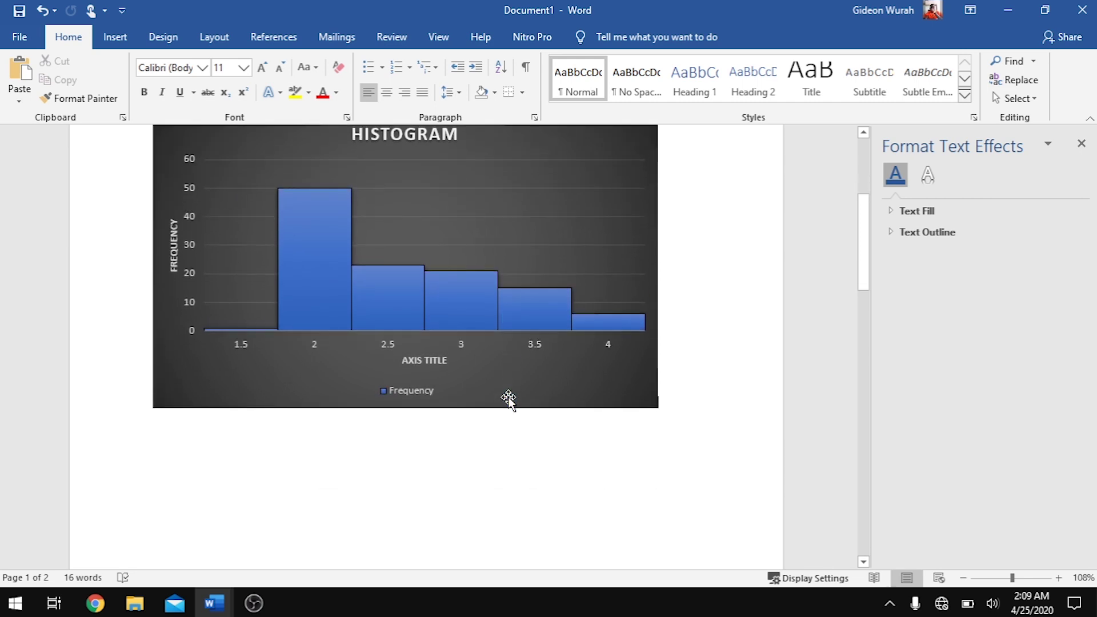
pyautogui.scroll(4, 509, 398)
pyautogui.scroll(1, 509, 396)
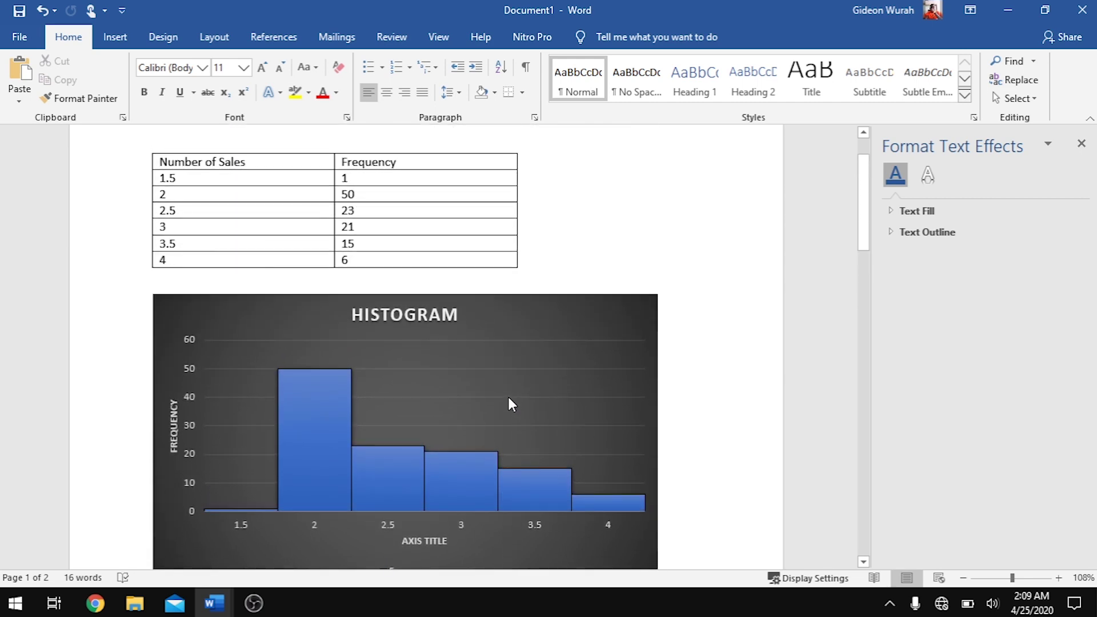
pyautogui.moveTo(337, 387)
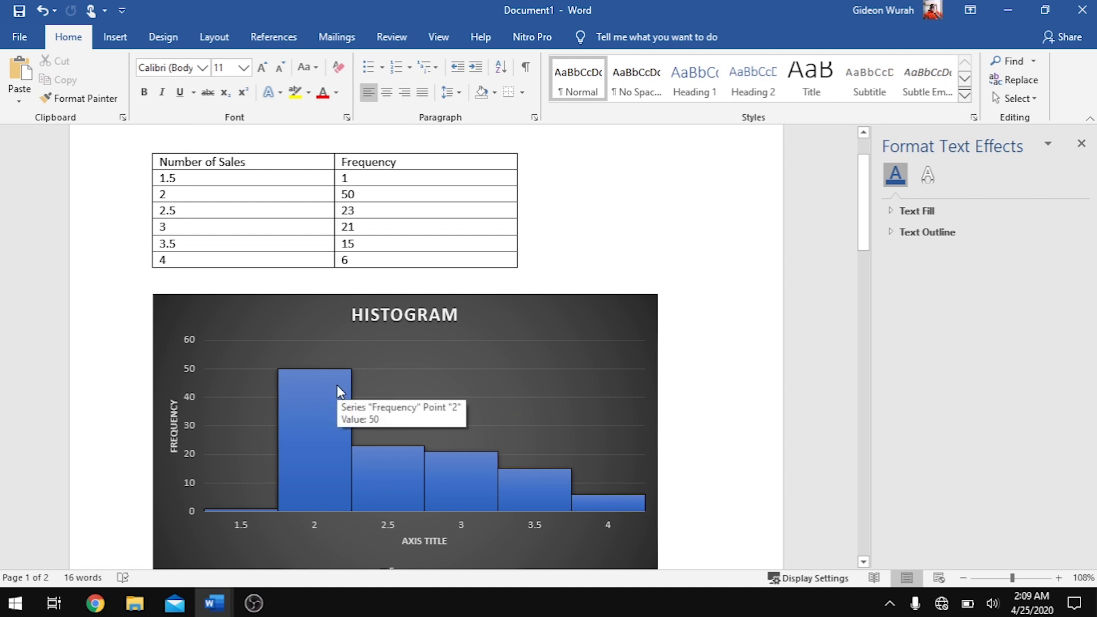
pyautogui.scroll(-5, 337, 391)
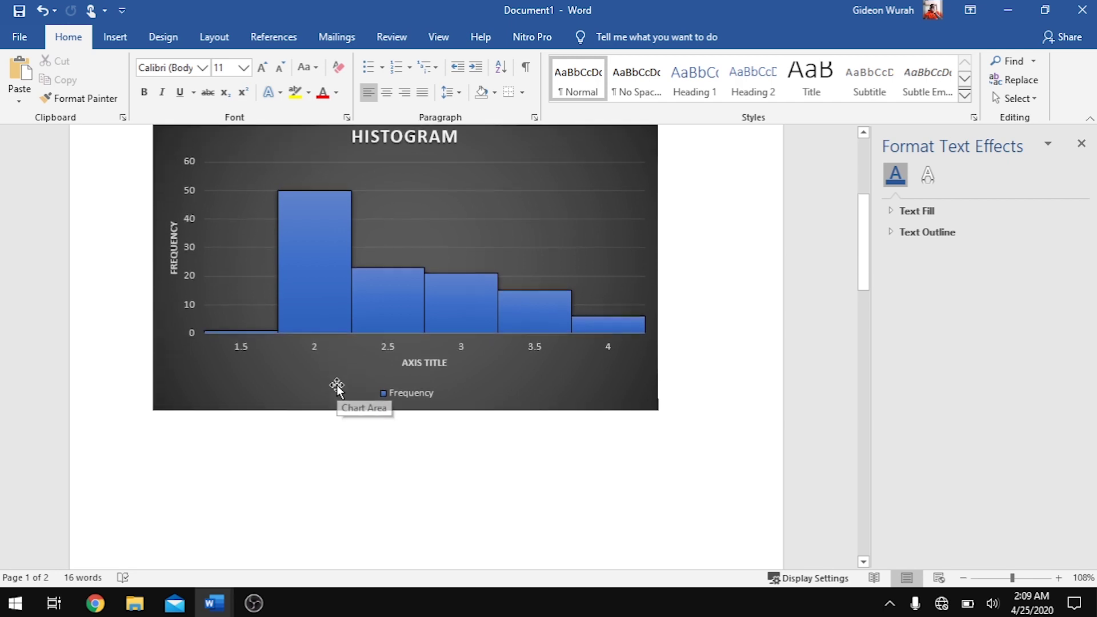
pyautogui.scroll(-3, 336, 383)
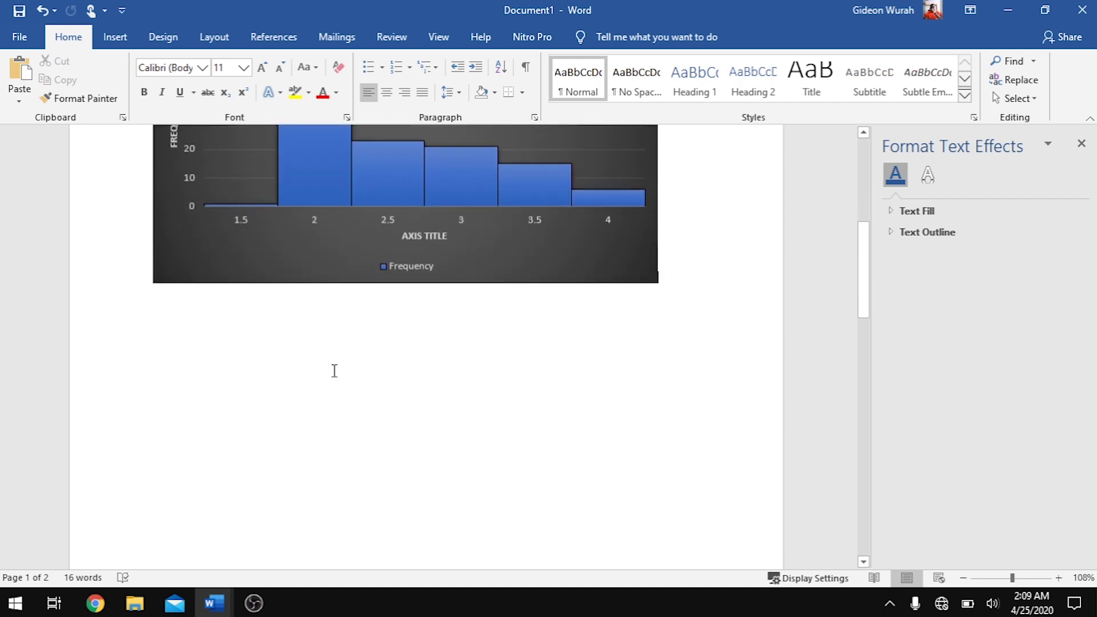
pyautogui.scroll(-2, 335, 371)
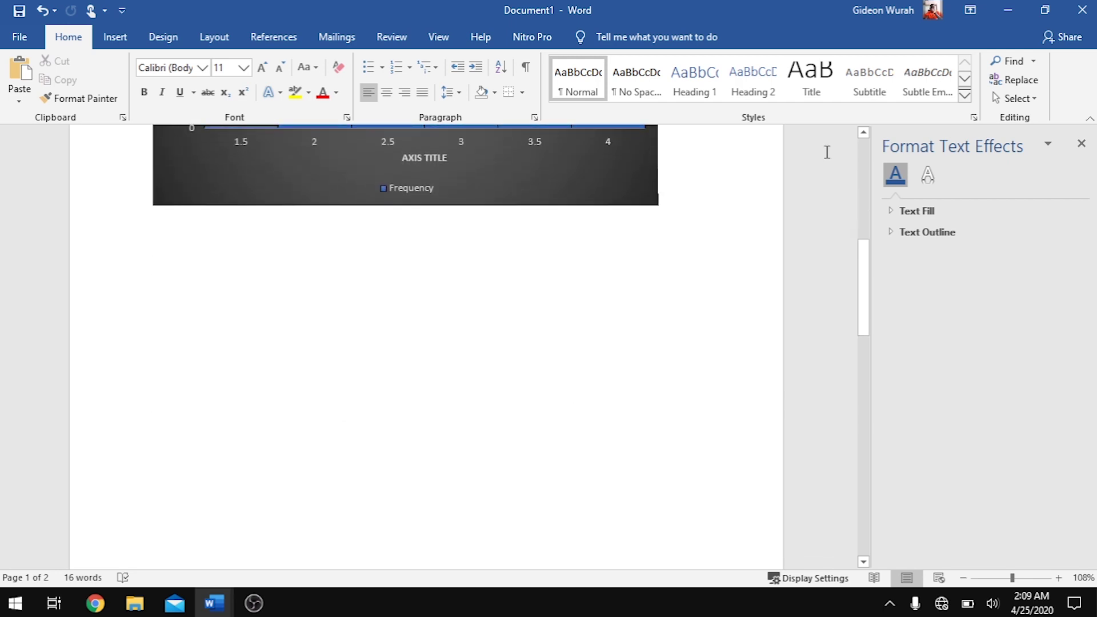
pyautogui.press('Return')
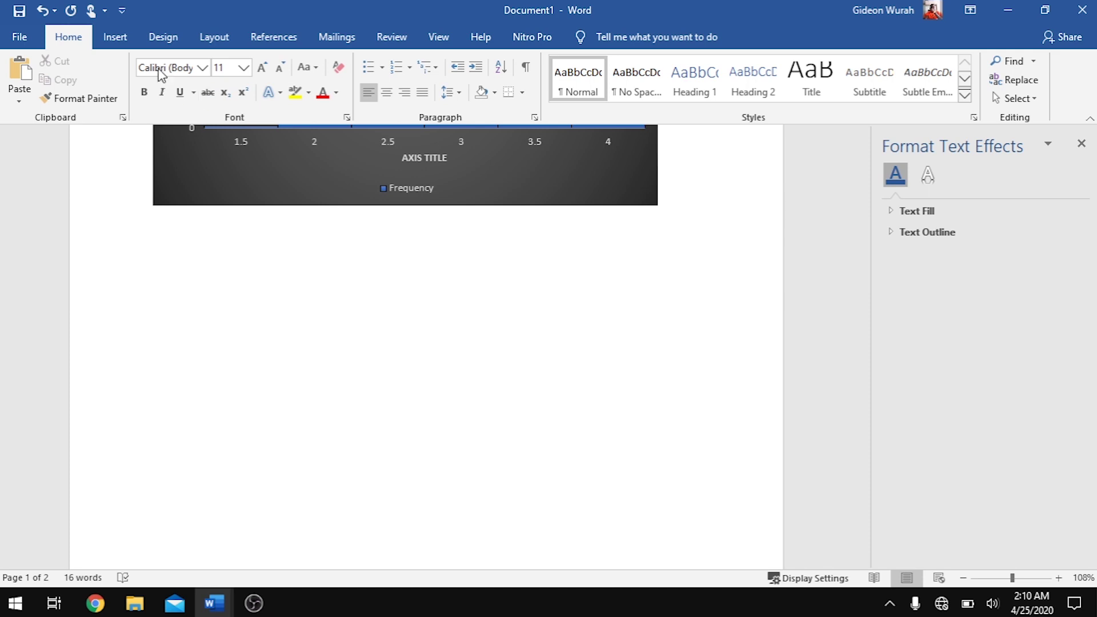
# Step: Insert a default X Y (Scatter) chart below the histogram
pyautogui.click(122, 49)
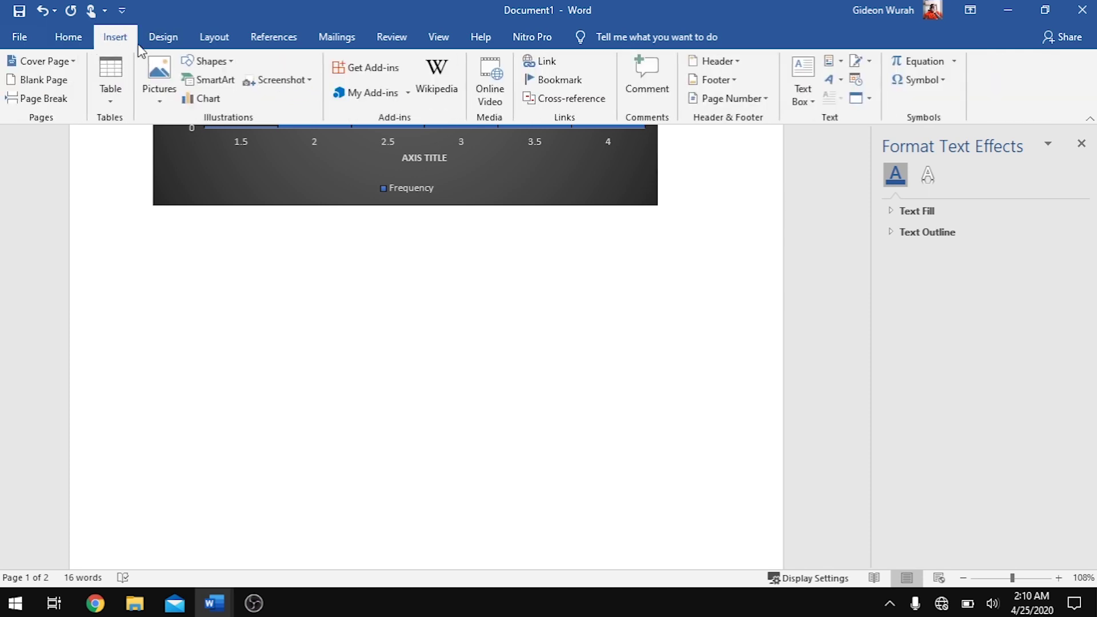
pyautogui.click(204, 100)
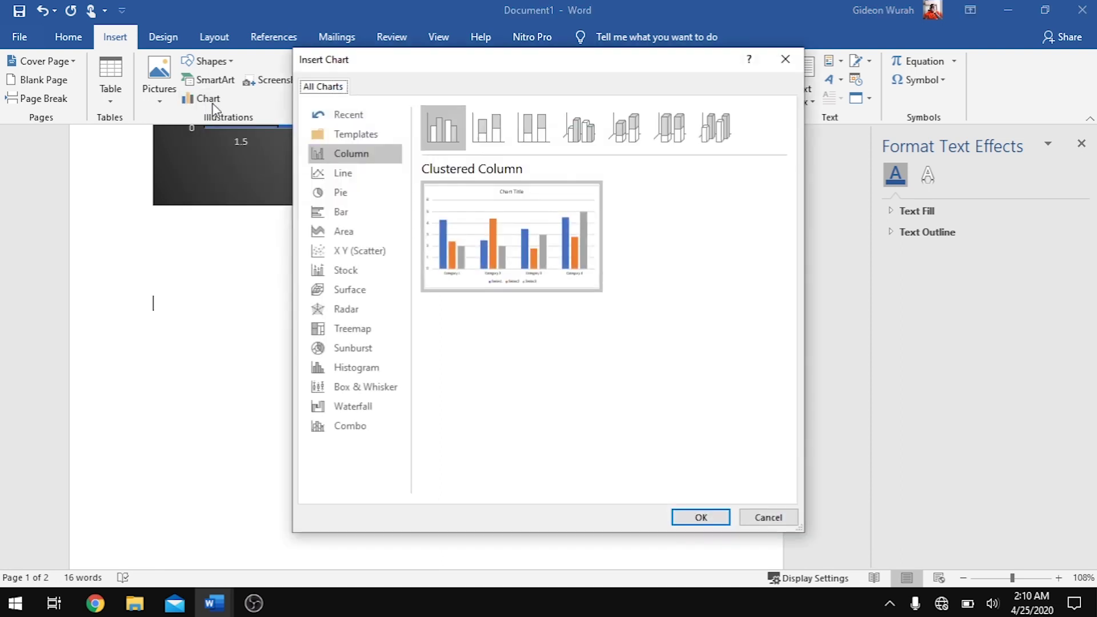
pyautogui.click(377, 251)
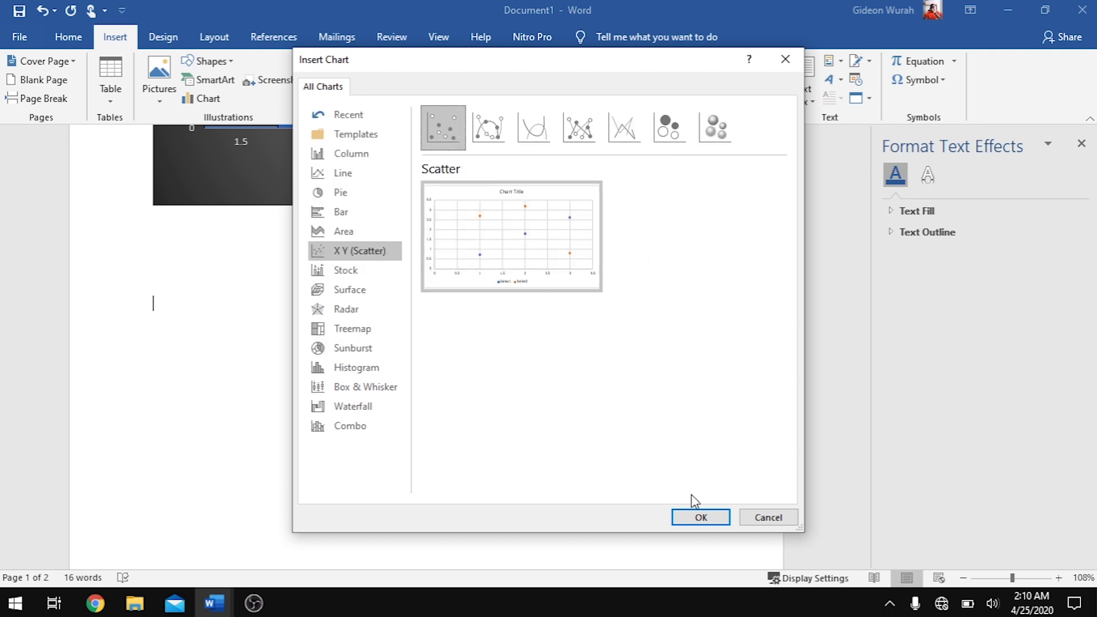
pyautogui.click(702, 518)
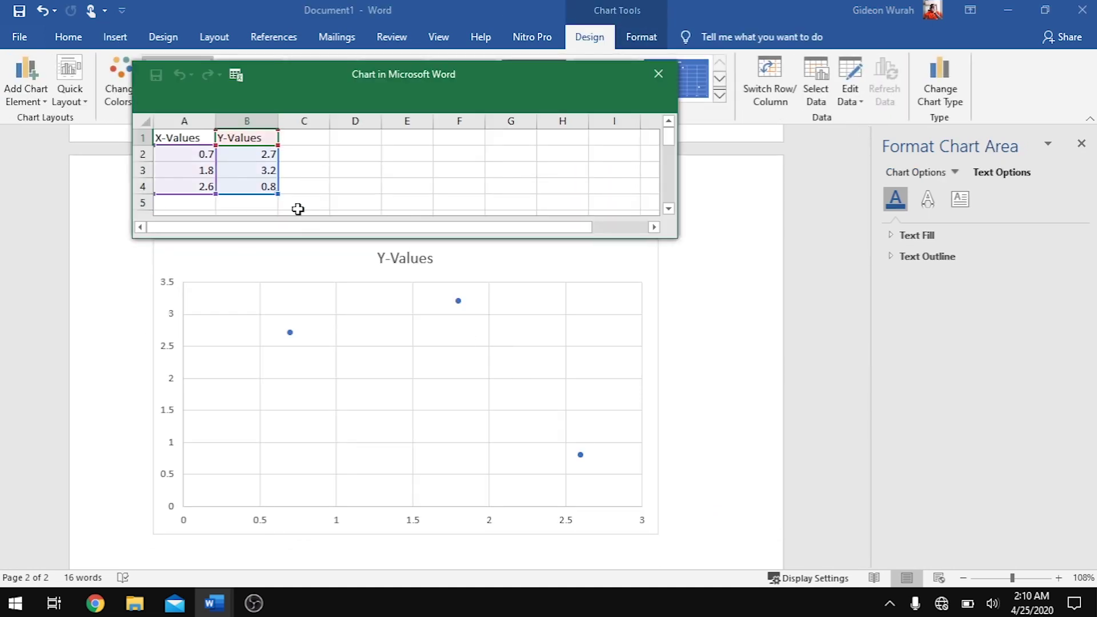
# Step: Paste the Number of Sales and Frequency table into the chart data sheet at cell A1
pyautogui.click(181, 138)
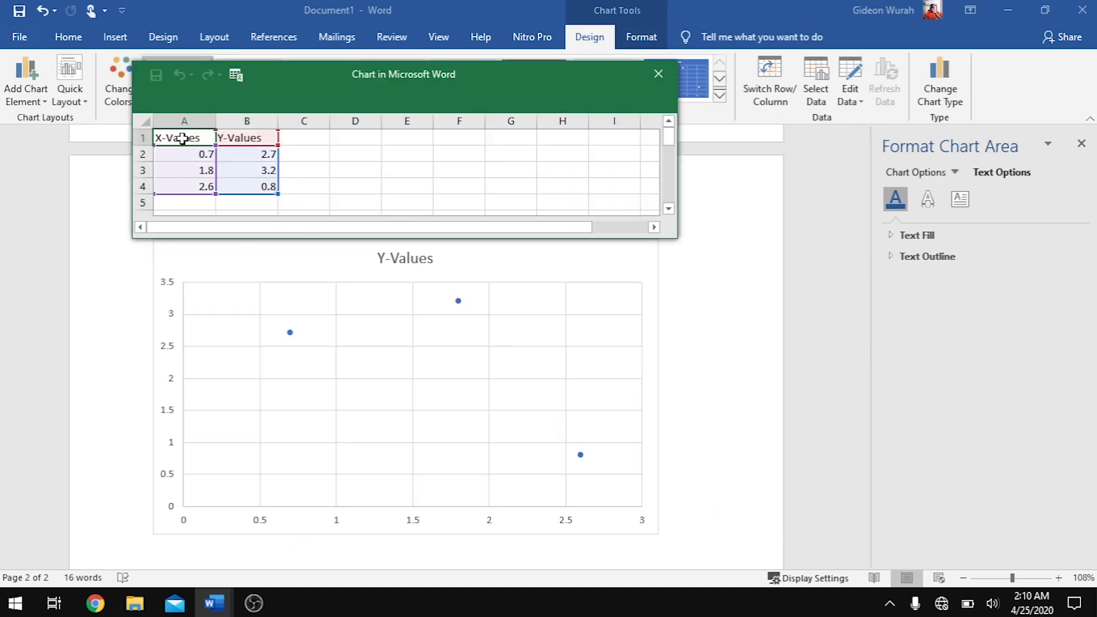
pyautogui.hotkey('ctrl', 'v')
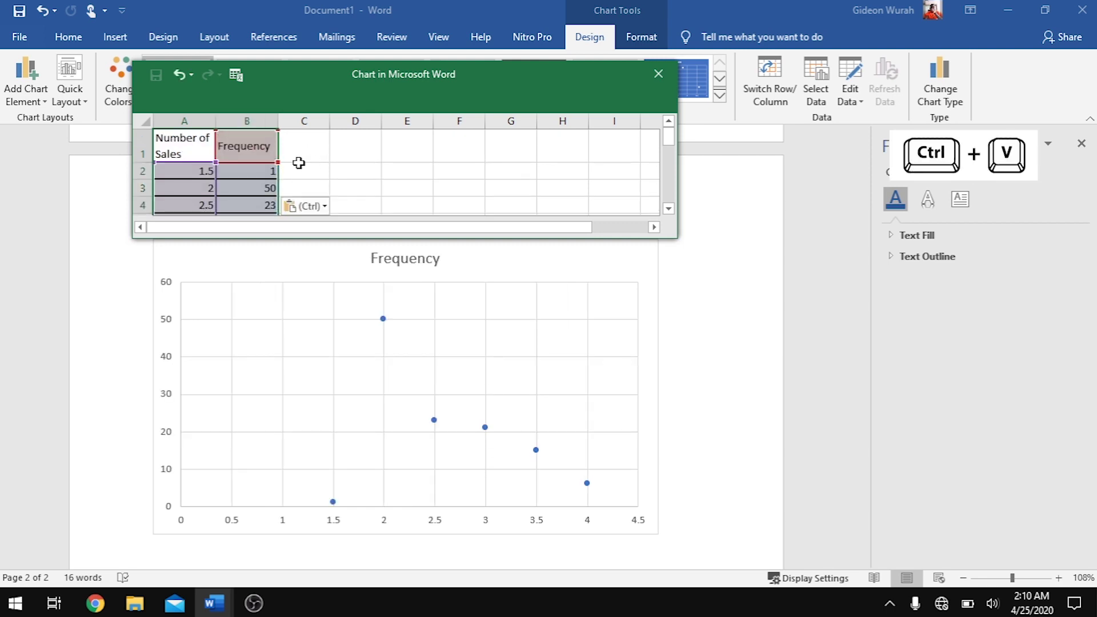
pyautogui.scroll(-2, 355, 170)
pyautogui.scroll(2, 355, 170)
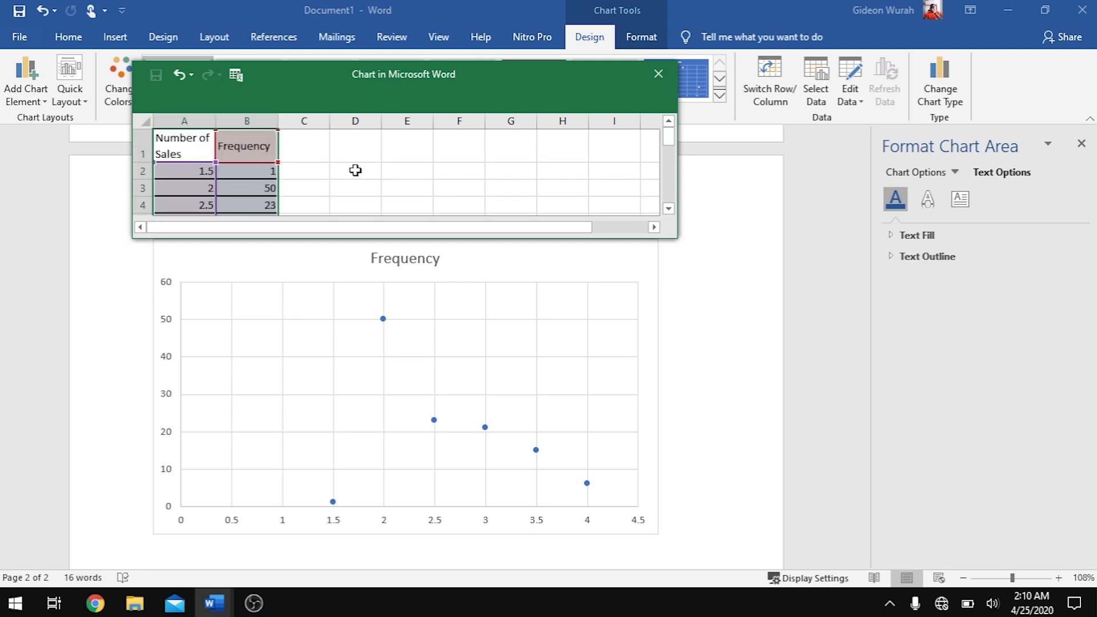
pyautogui.scroll(-1, 356, 170)
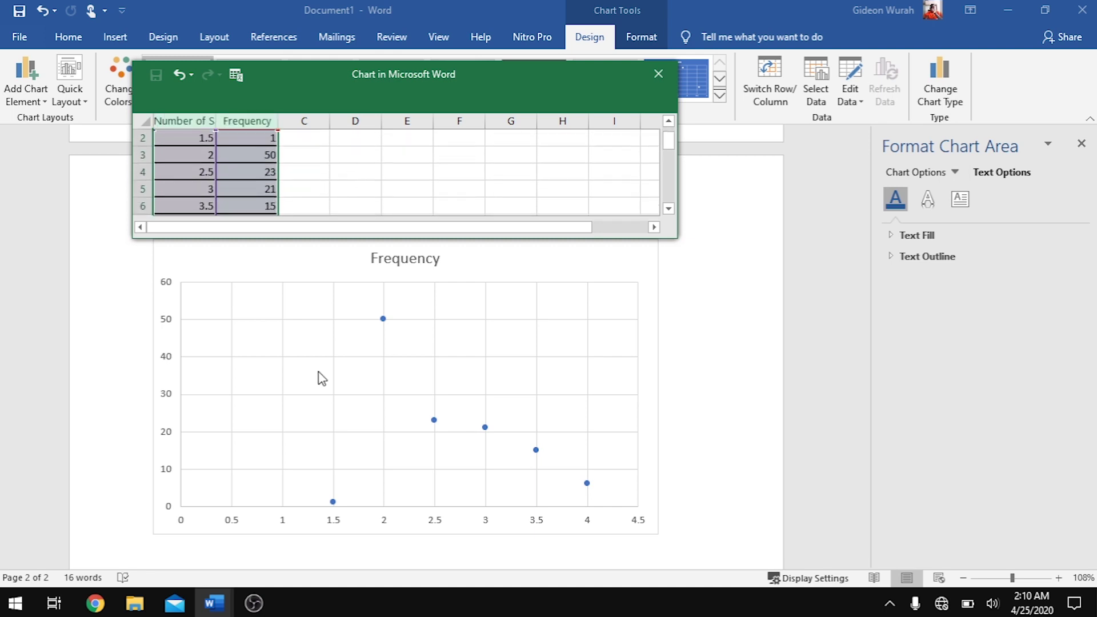
pyautogui.scroll(1, 266, 163)
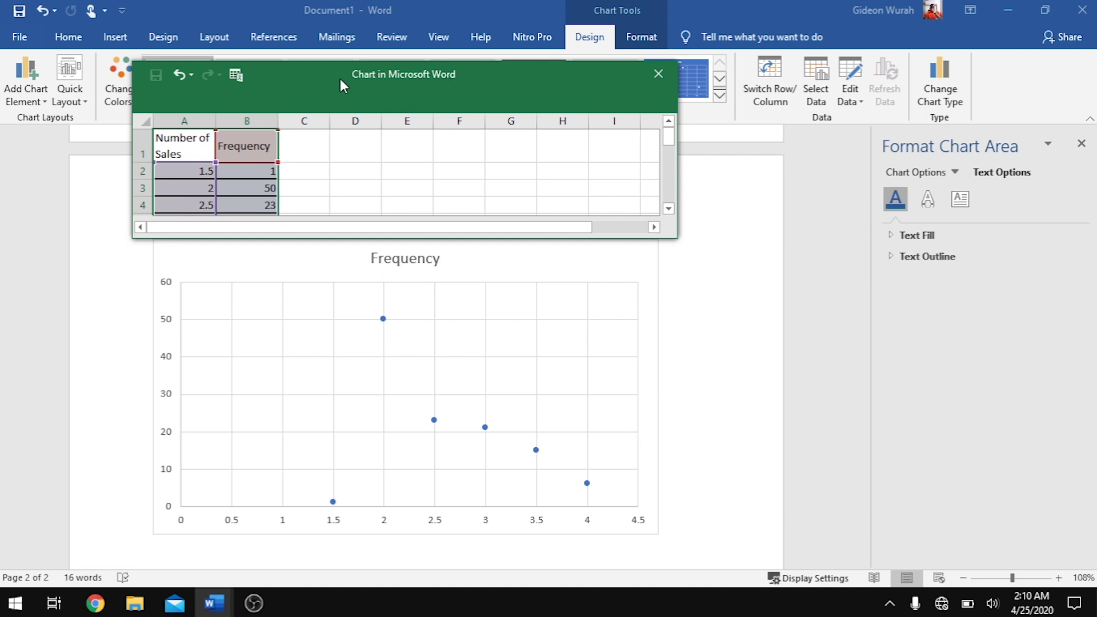
# Step: Move the chart data window aside and select the scatter chart's horizontal axis
pyautogui.moveTo(341, 71); pyautogui.dragTo(991, 23)
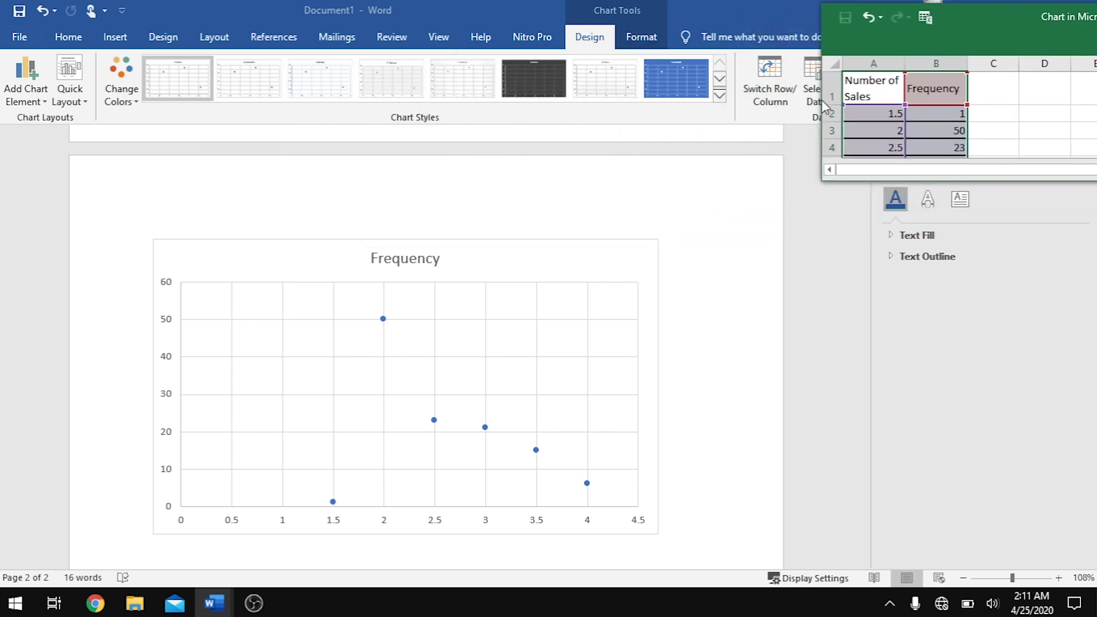
pyautogui.click(617, 296)
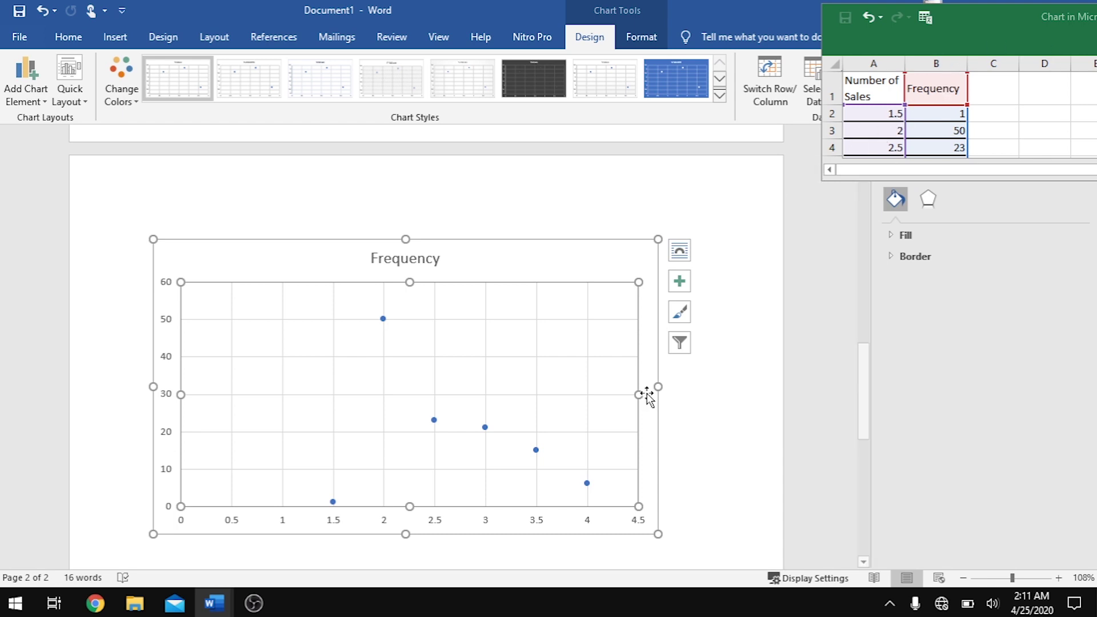
pyautogui.click(385, 524)
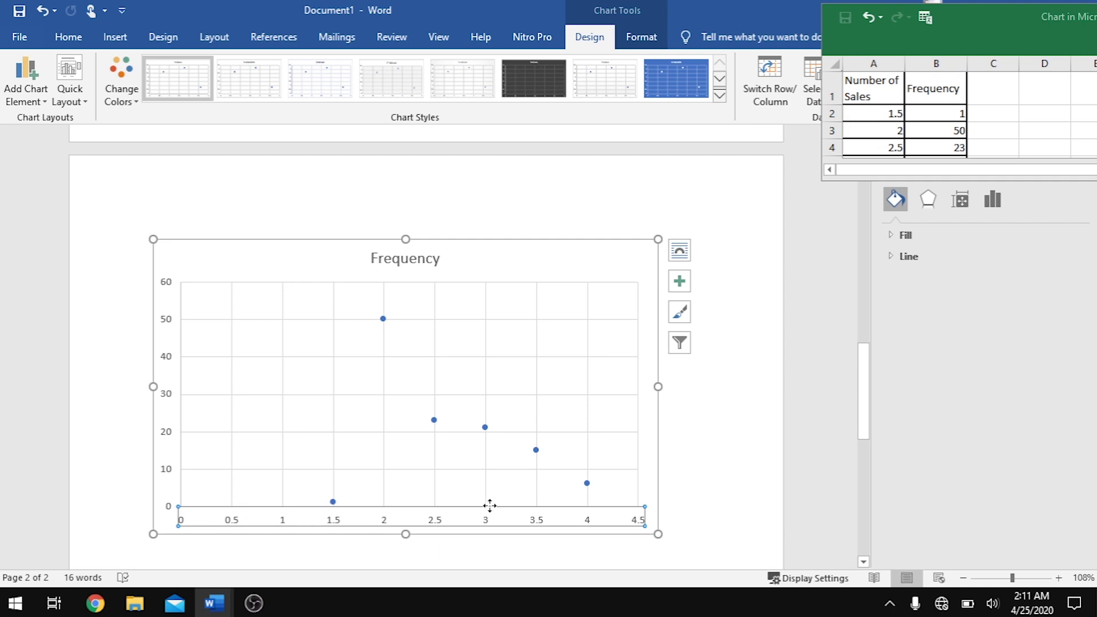
# Step: Reselect the horizontal axis and show its bounds and units settings in the Format Axis pane
pyautogui.moveTo(990, 19); pyautogui.dragTo(306, 61)
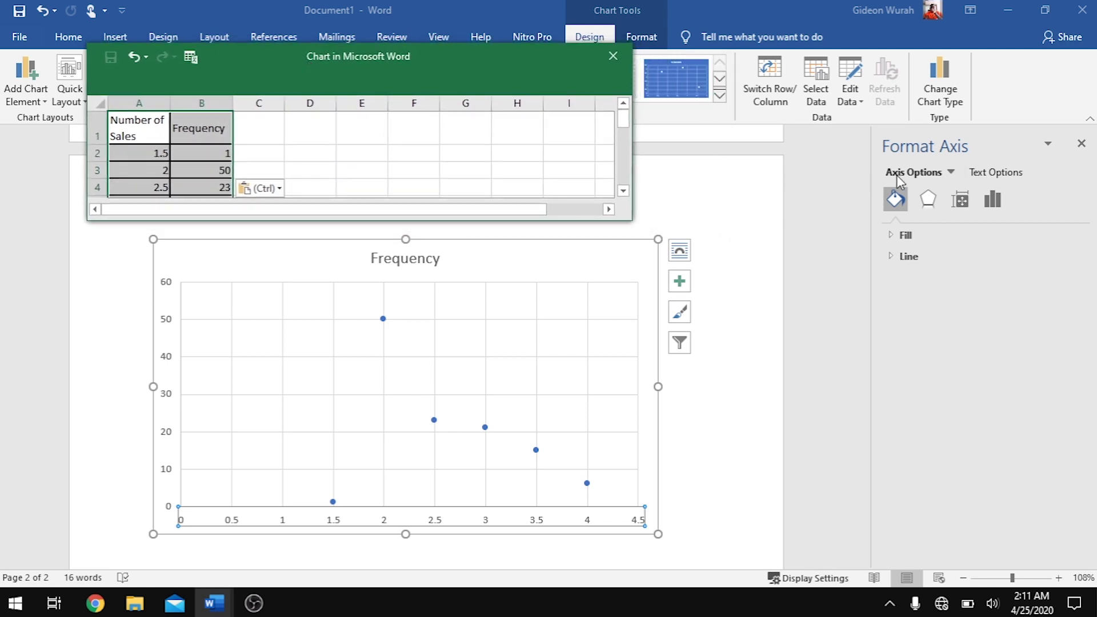
pyautogui.click(919, 179)
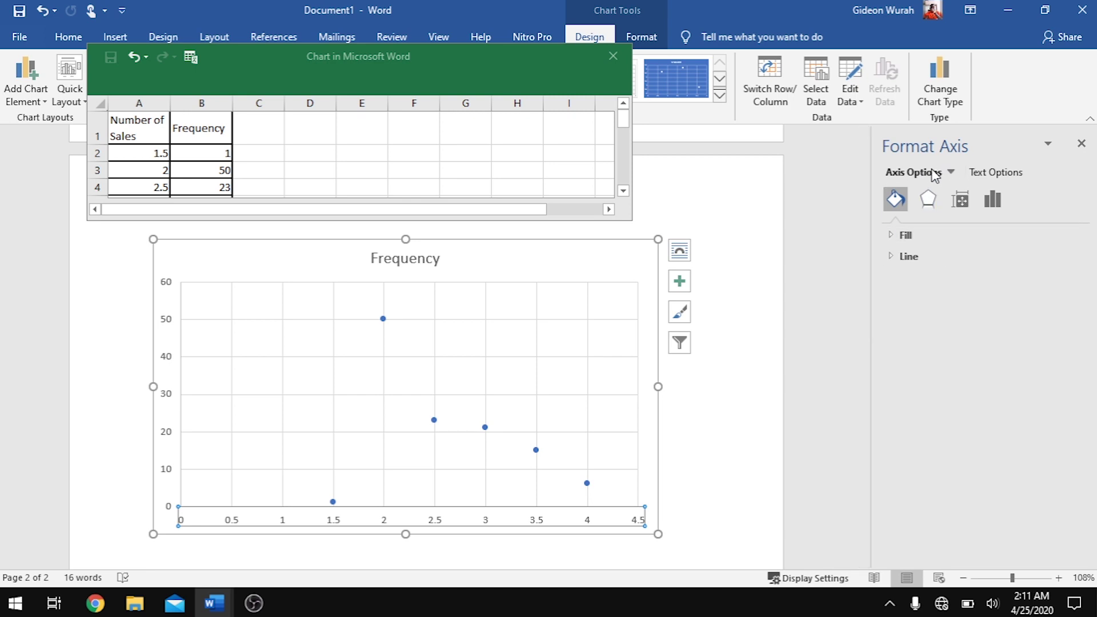
pyautogui.click(730, 168)
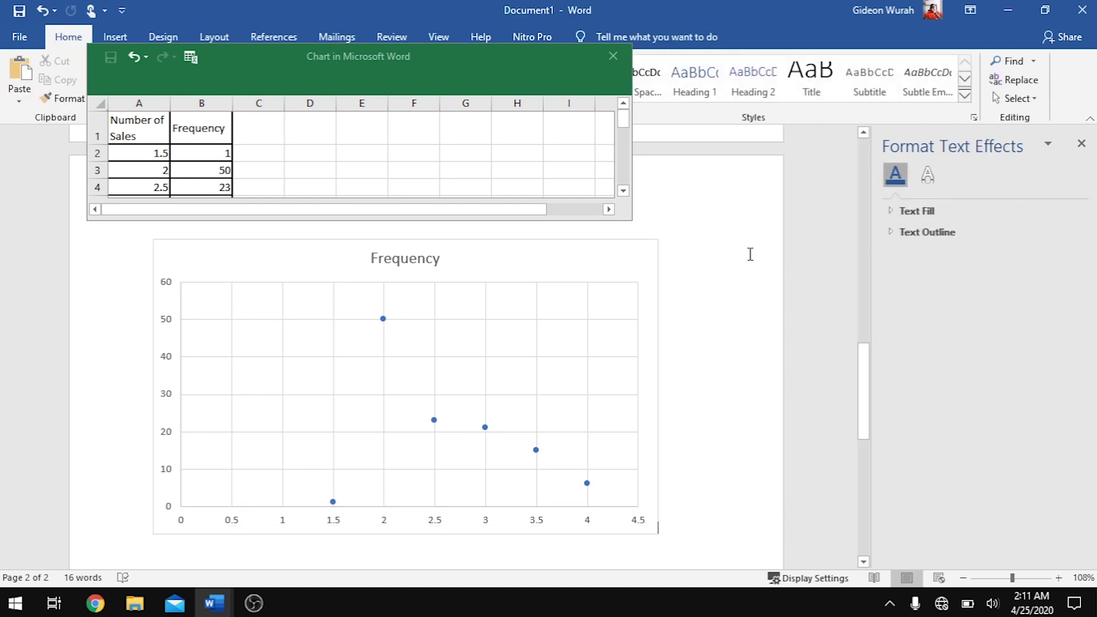
pyautogui.click(435, 525)
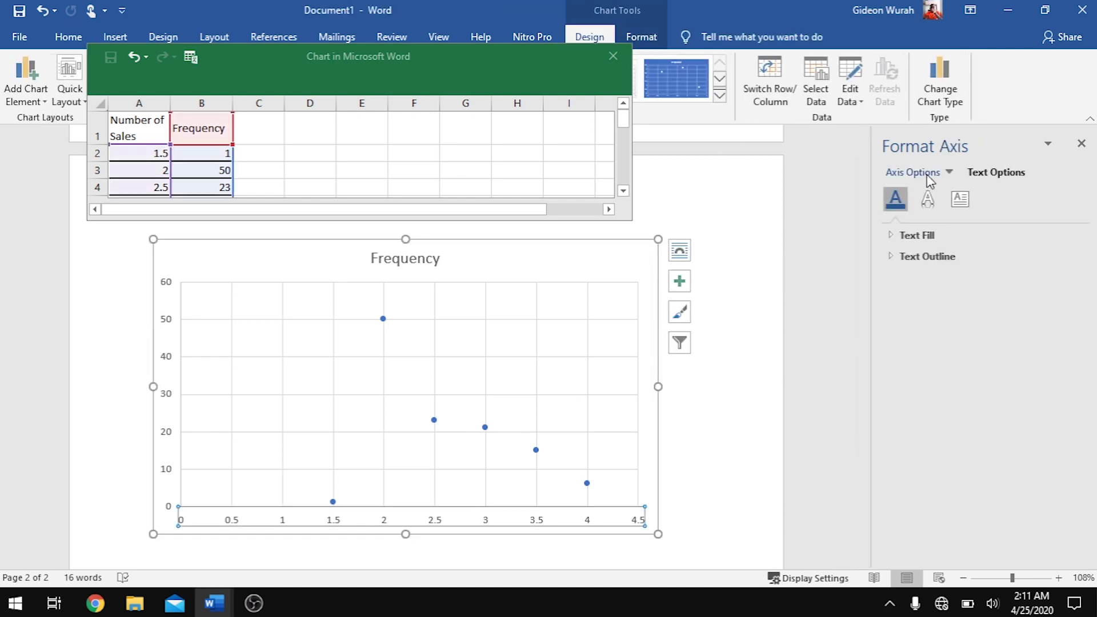
pyautogui.click(931, 173)
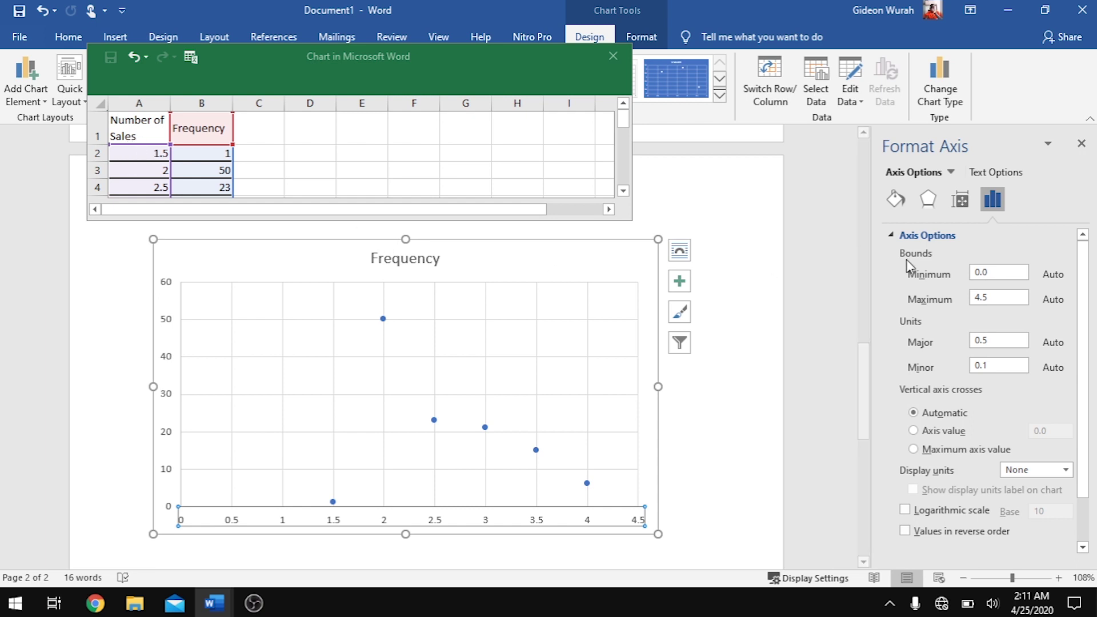
# Step: Set the horizontal axis minimum to 1.5 and maximum to 4
pyautogui.doubleClick(983, 277)
pyautogui.write('1.5')
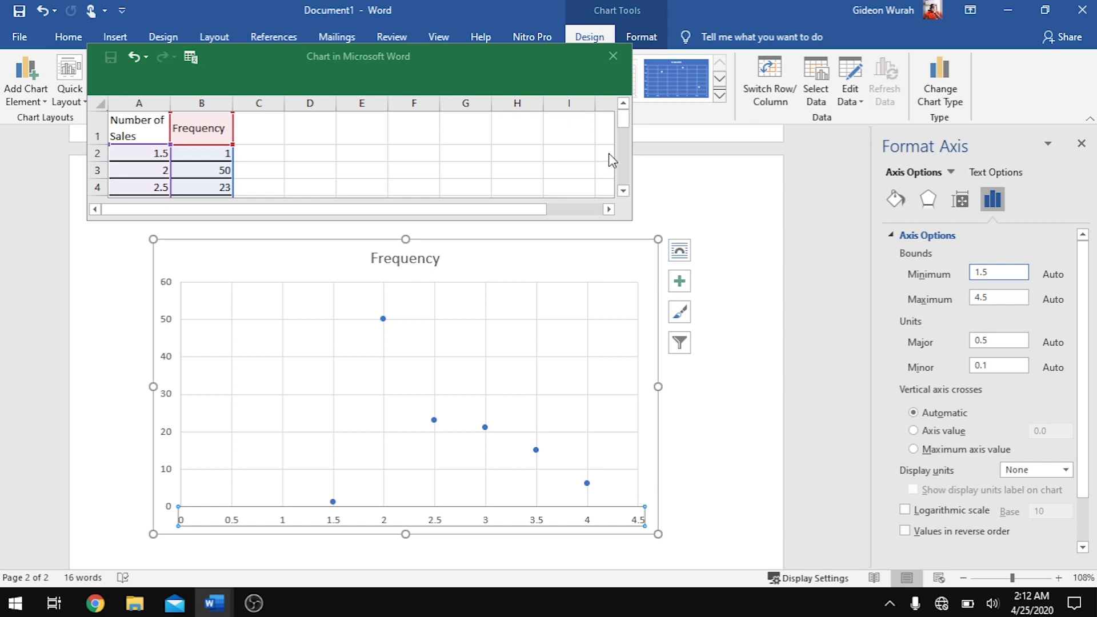
pyautogui.moveTo(622, 128); pyautogui.dragTo(622, 136)
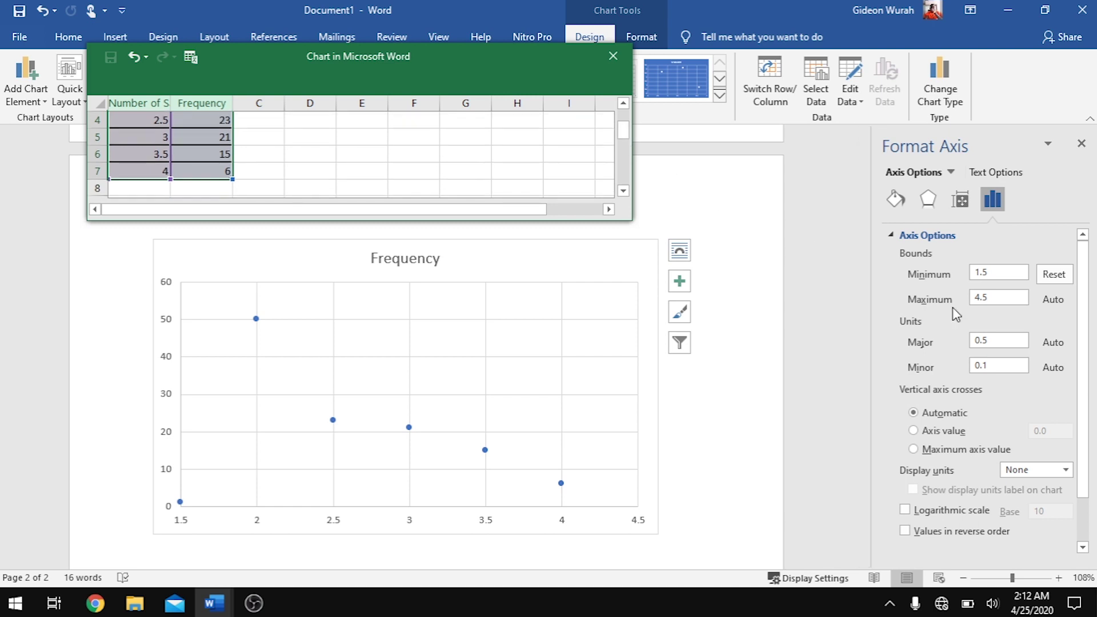
pyautogui.click(1000, 299)
pyautogui.moveTo(985, 296); pyautogui.dragTo(973, 303)
pyautogui.write('4')
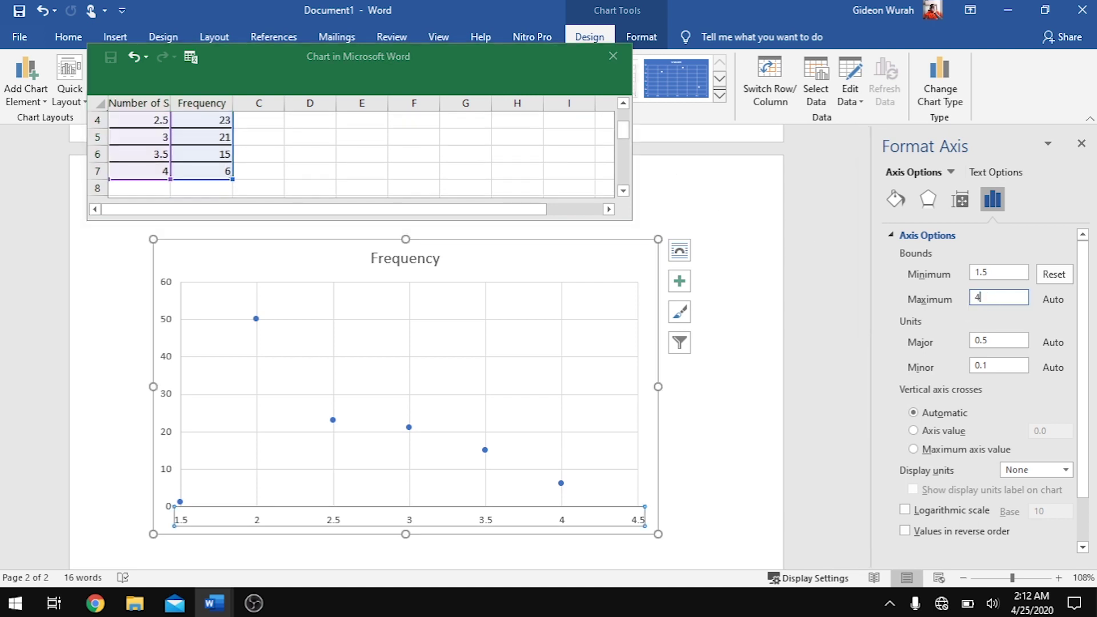
pyautogui.press('Return')
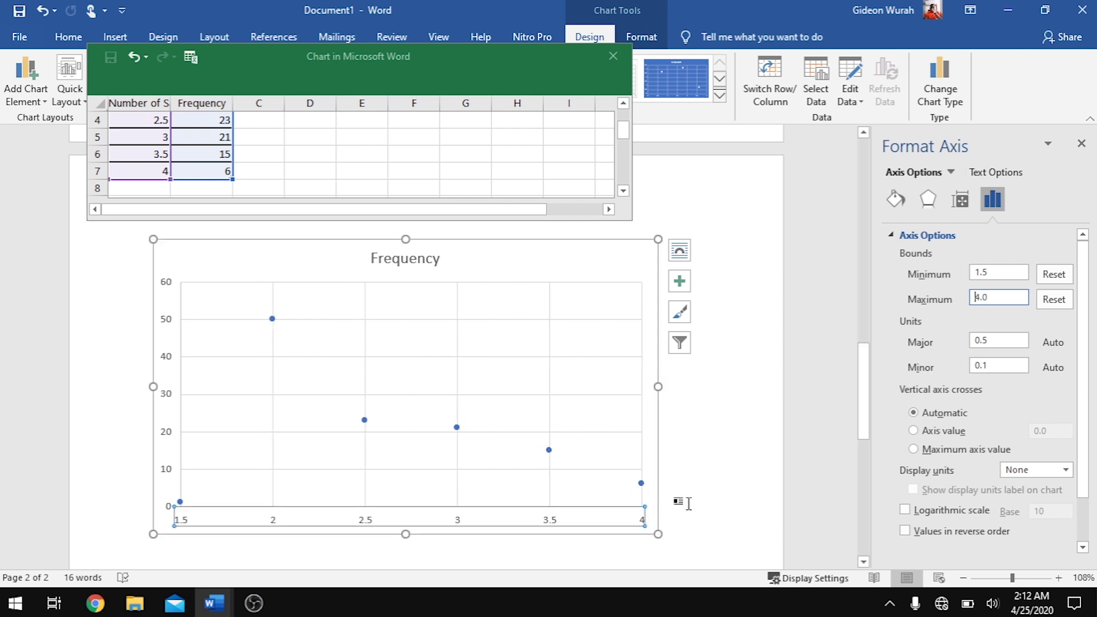
pyautogui.click(544, 548)
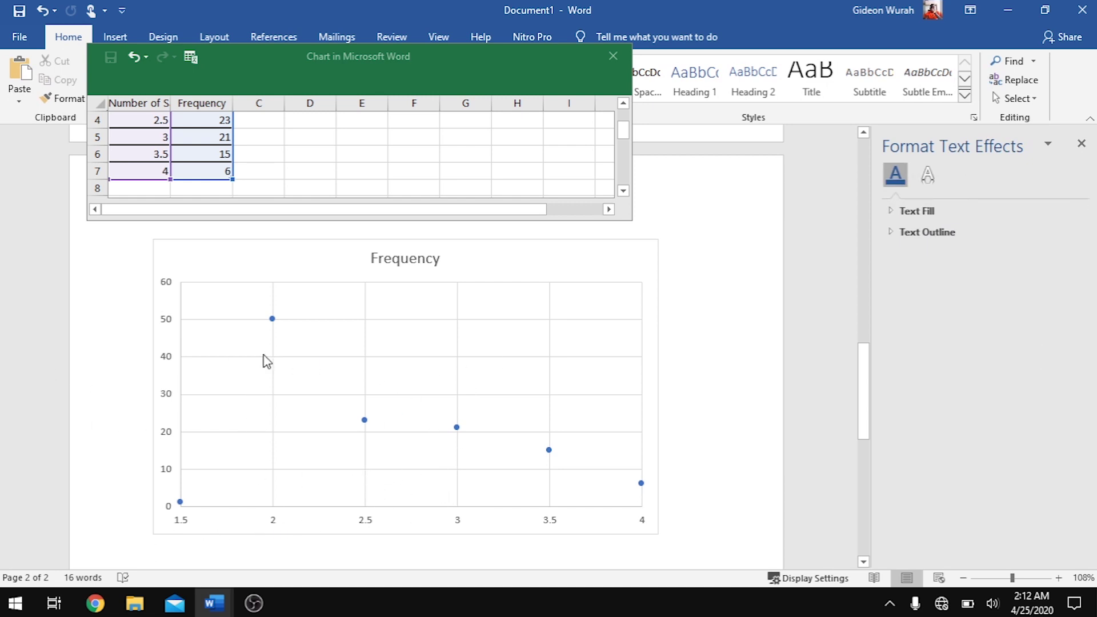
# Step: Change the chart title from Frequency to Scatter Diagram
pyautogui.click(414, 258)
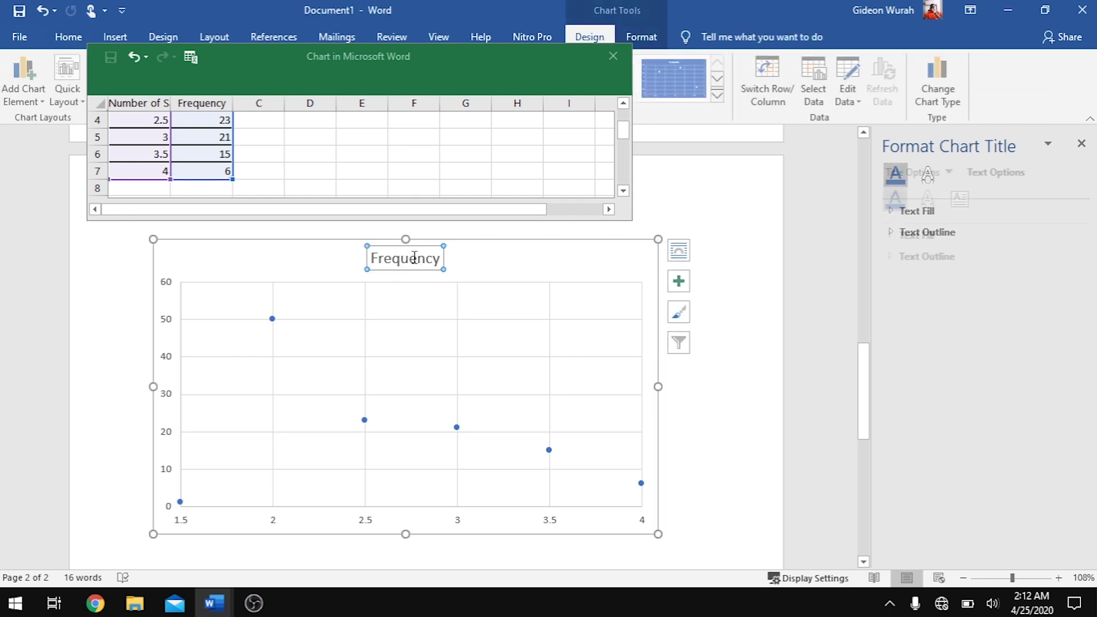
pyautogui.click(437, 259)
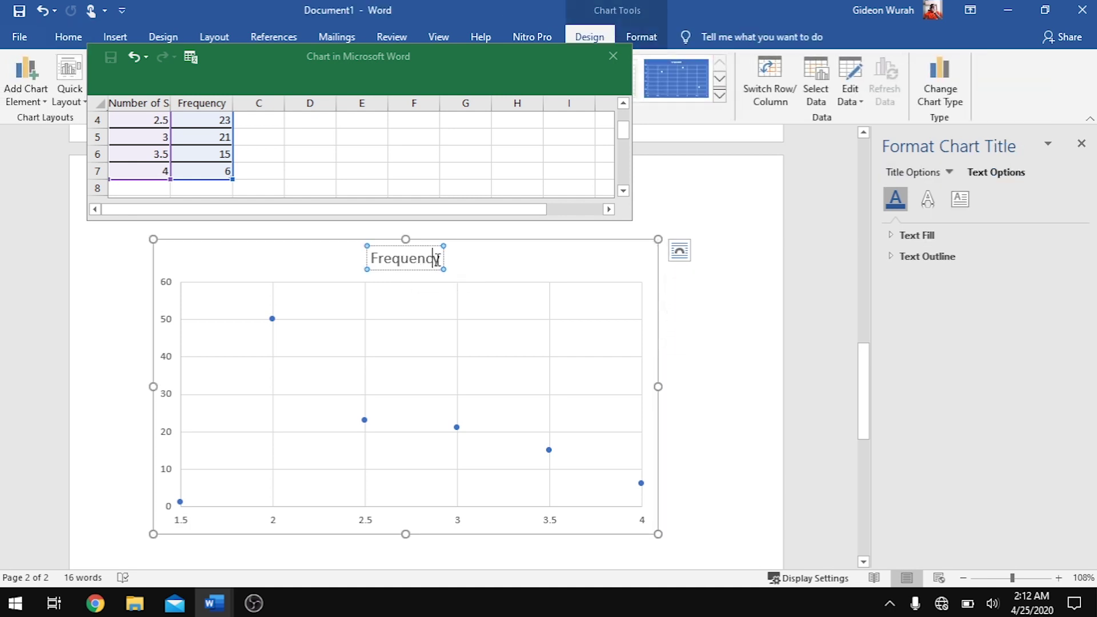
pyautogui.press('BackSpace')
pyautogui.press('BackSpace')
pyautogui.press('BackSpace')
pyautogui.press('BackSpace')
pyautogui.press('BackSpace')
pyautogui.press('BackSpace')
pyautogui.press('BackSpace')
pyautogui.press('BackSpace')
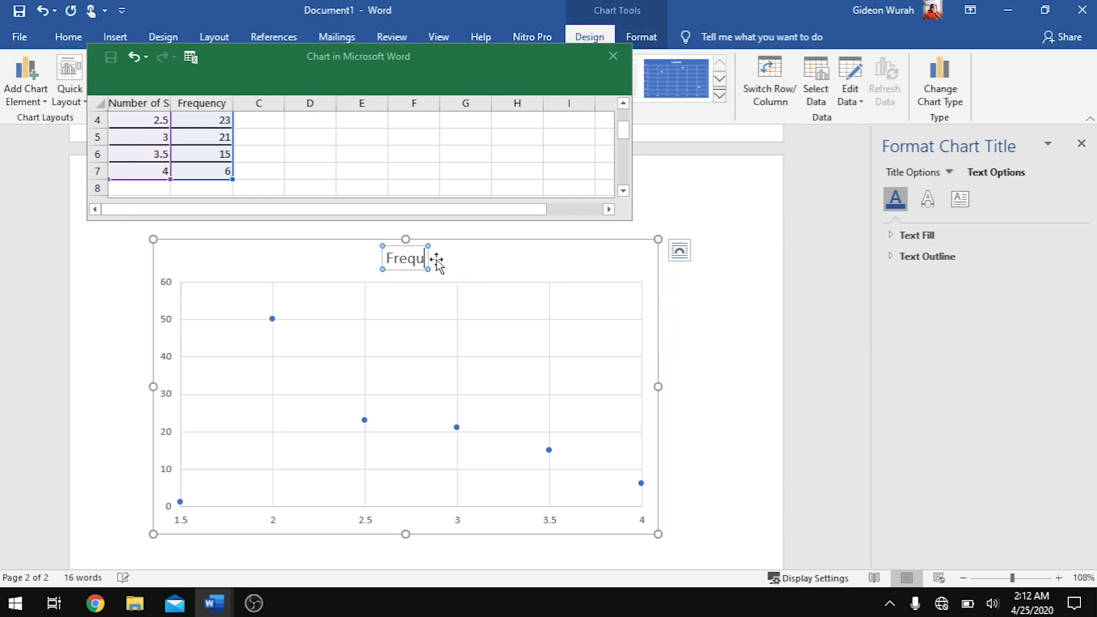
pyautogui.press('BackSpace')
pyautogui.write('S')
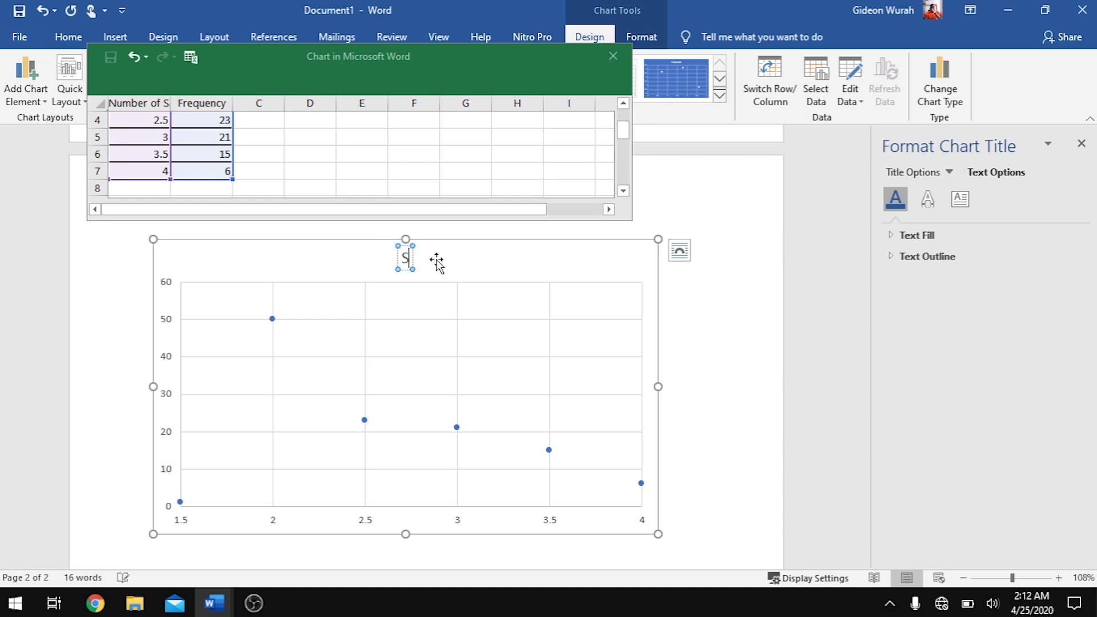
pyautogui.write('catt')
pyautogui.write('er')
pyautogui.write('agram')
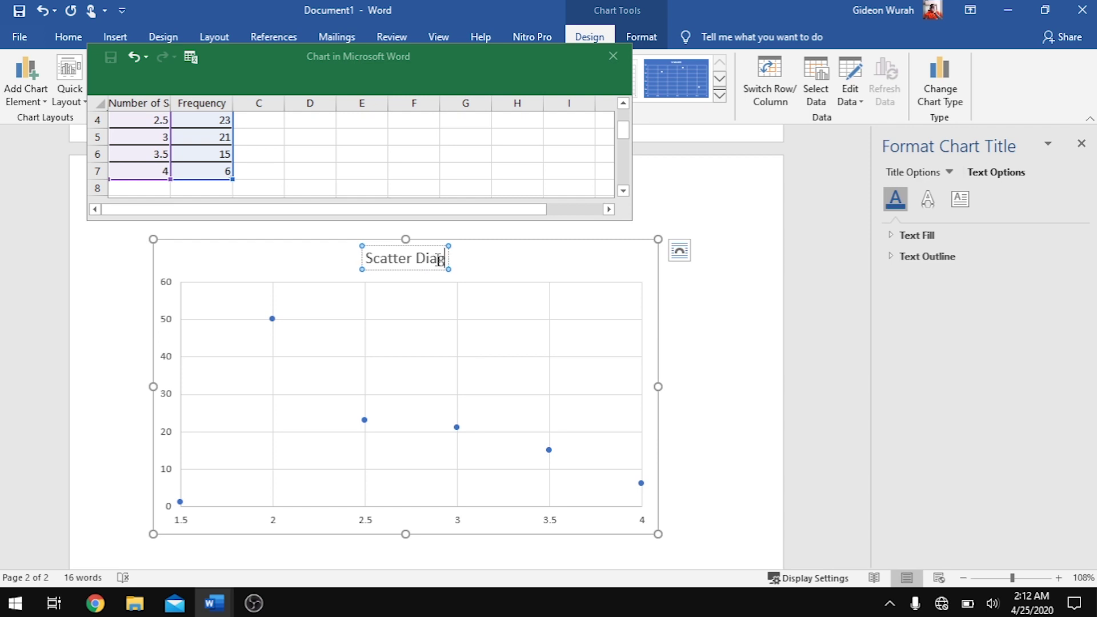
pyautogui.click(511, 260)
pyautogui.click(432, 262)
pyautogui.click(441, 260)
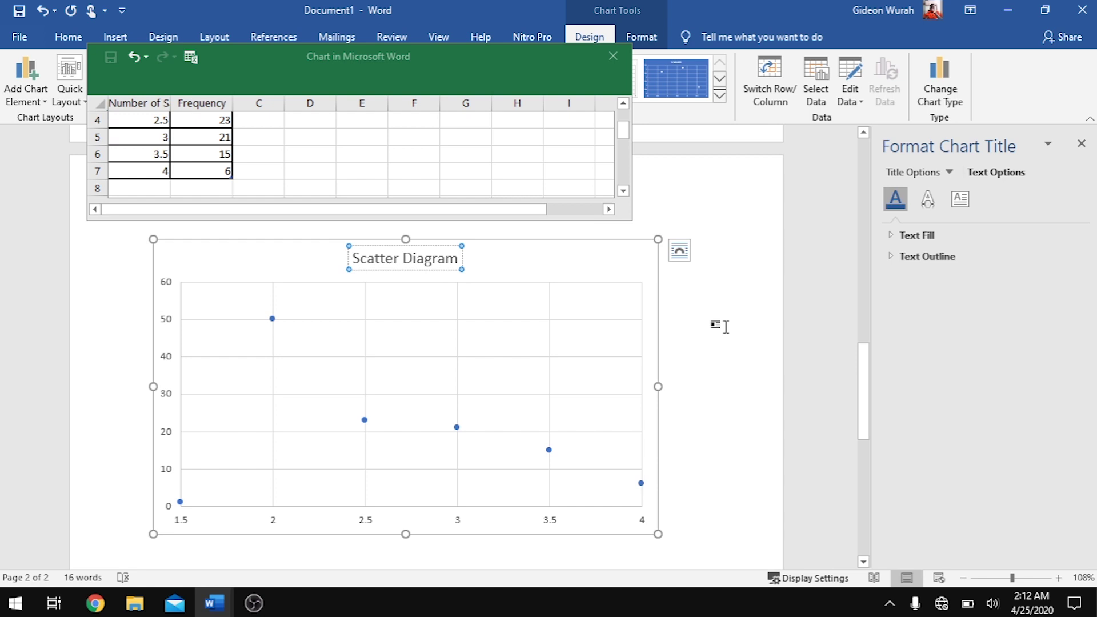
# Step: Move the chart data window over to the right side of the screen
pyautogui.click(725, 326)
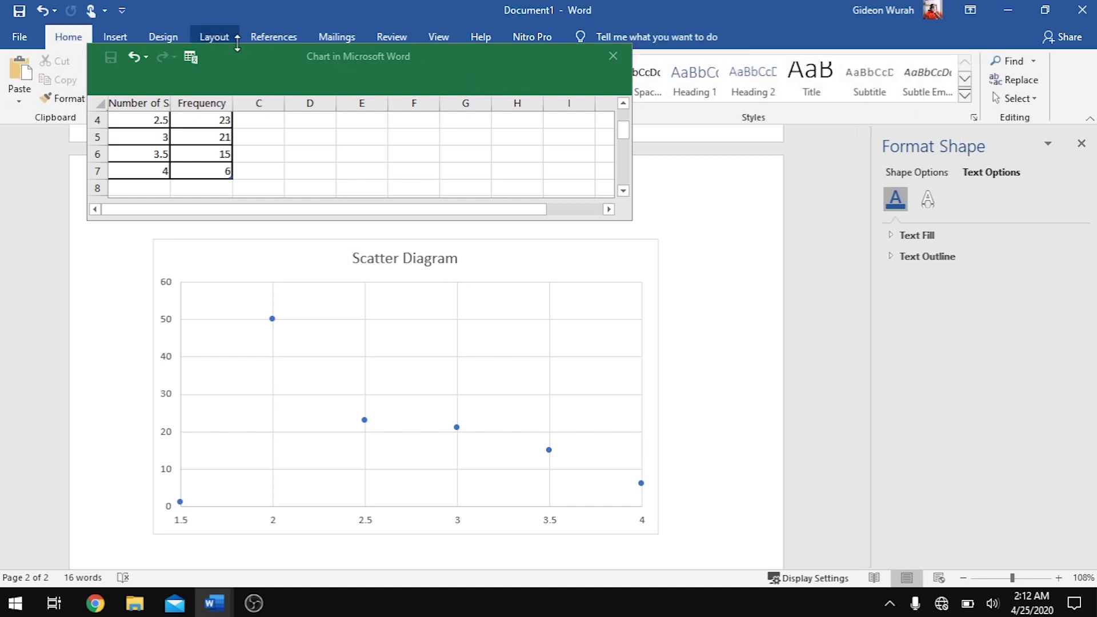
pyautogui.moveTo(243, 50); pyautogui.dragTo(887, 128)
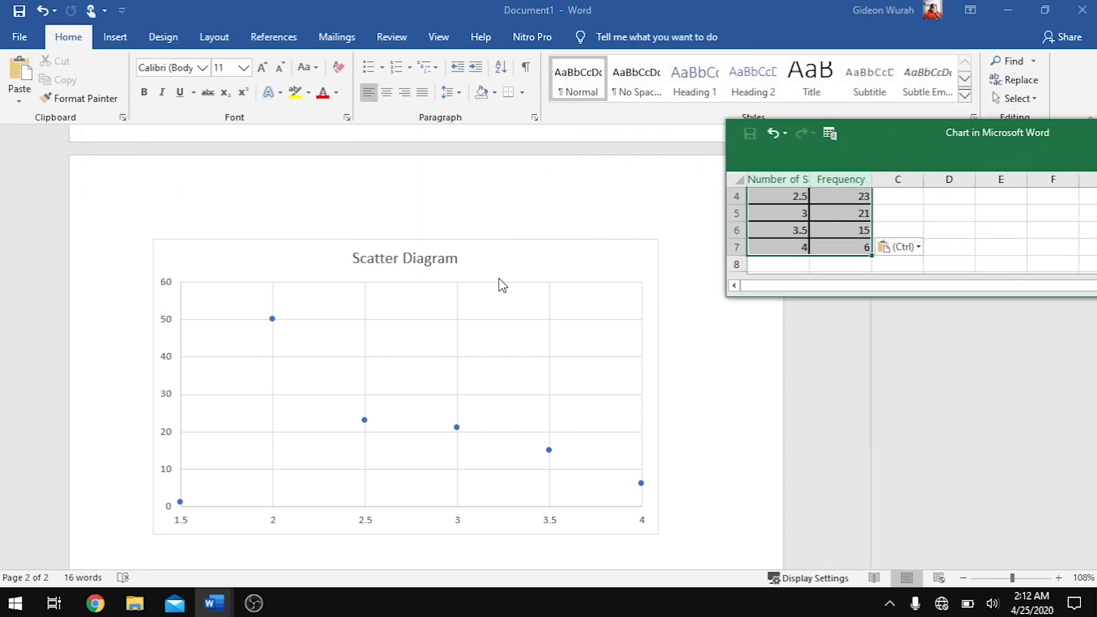
pyautogui.click(489, 267)
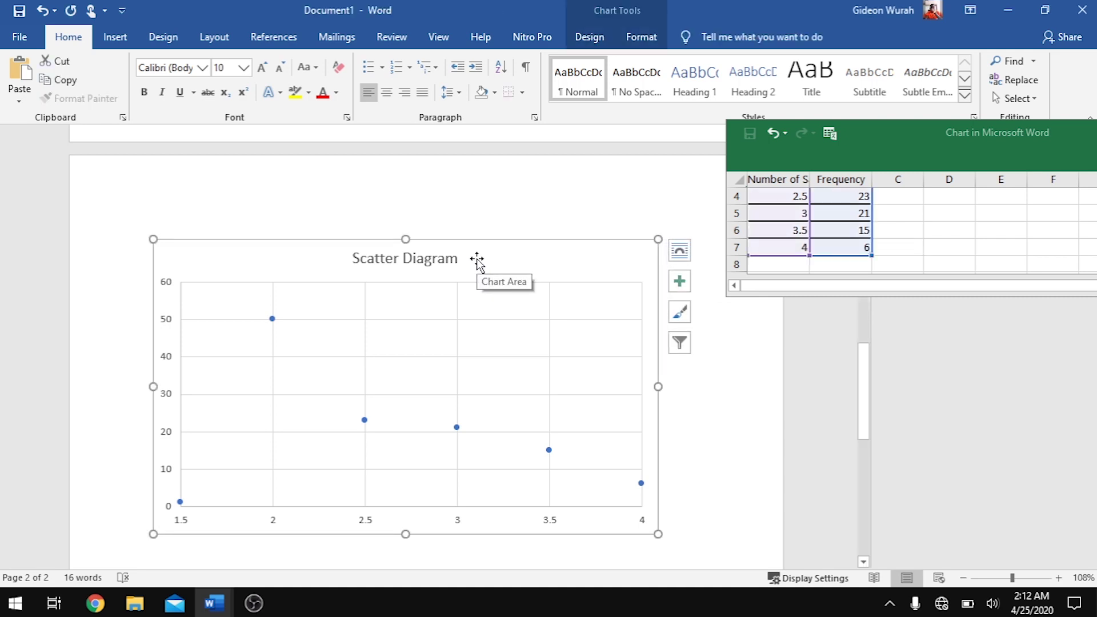
# Step: Apply the blue Style 8 chart style, giving an uppercase white title and hollow white points
pyautogui.click(587, 37)
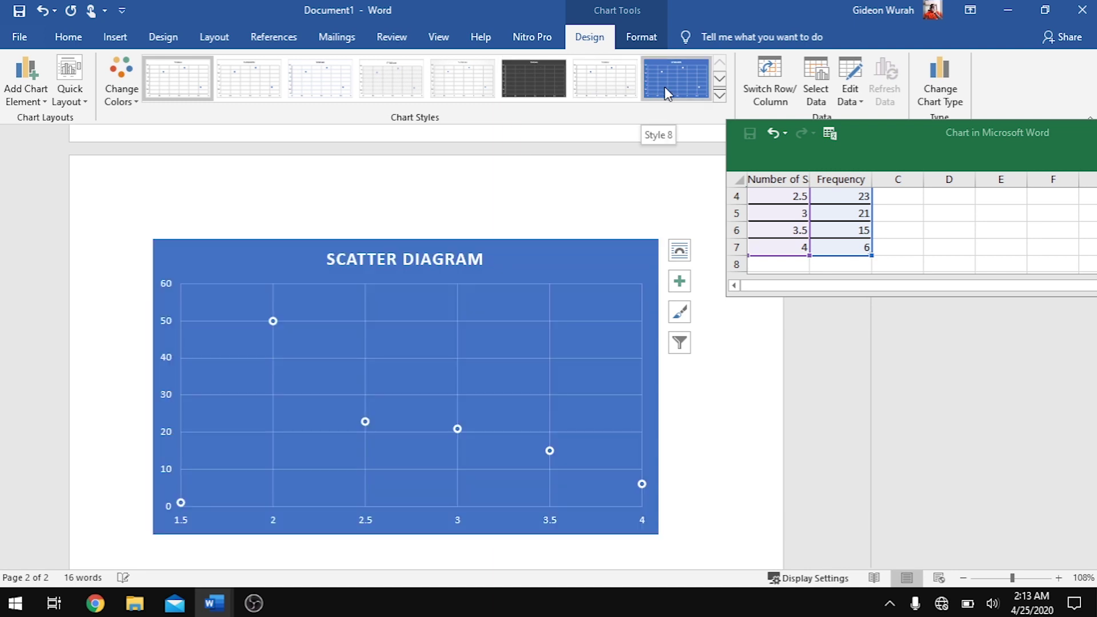
pyautogui.click(664, 87)
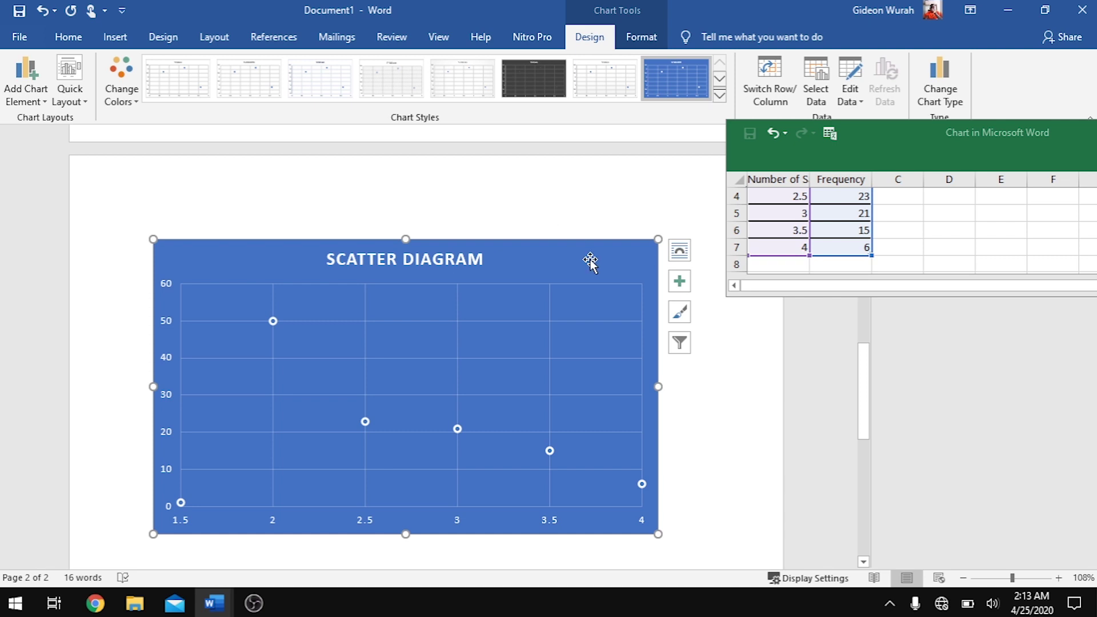
pyautogui.click(584, 327)
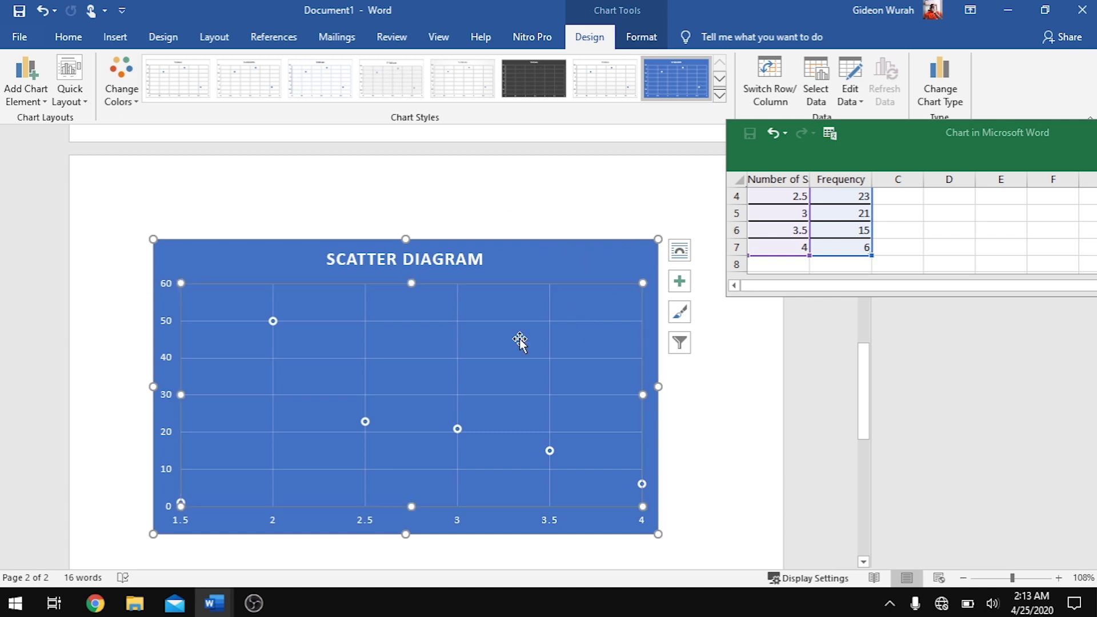
pyautogui.click(598, 195)
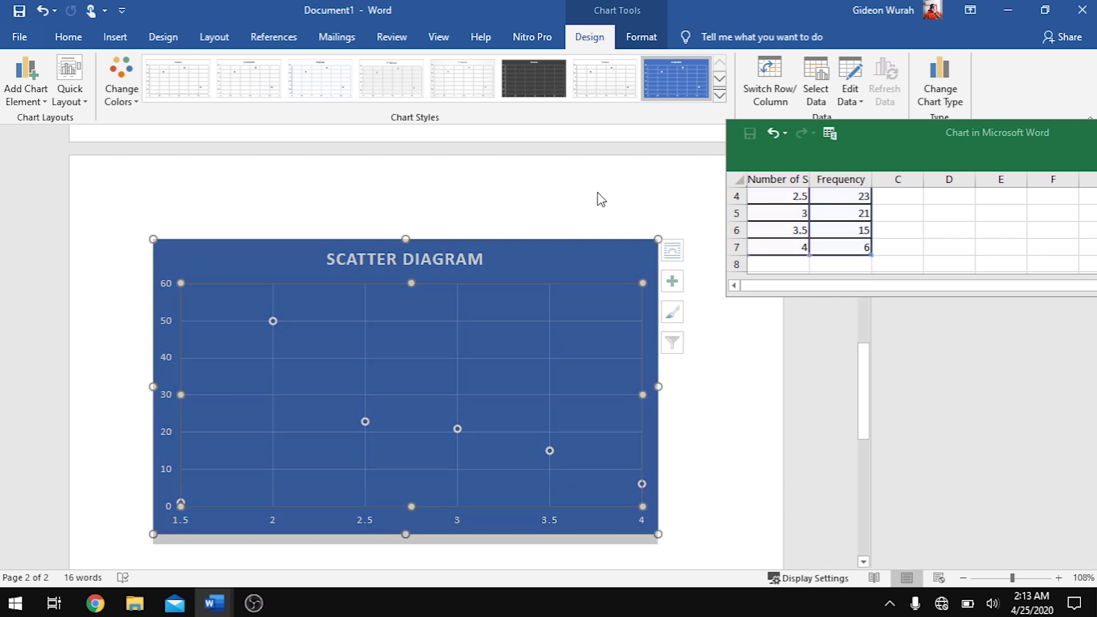
pyautogui.scroll(2, 599, 193)
pyautogui.scroll(10, 599, 192)
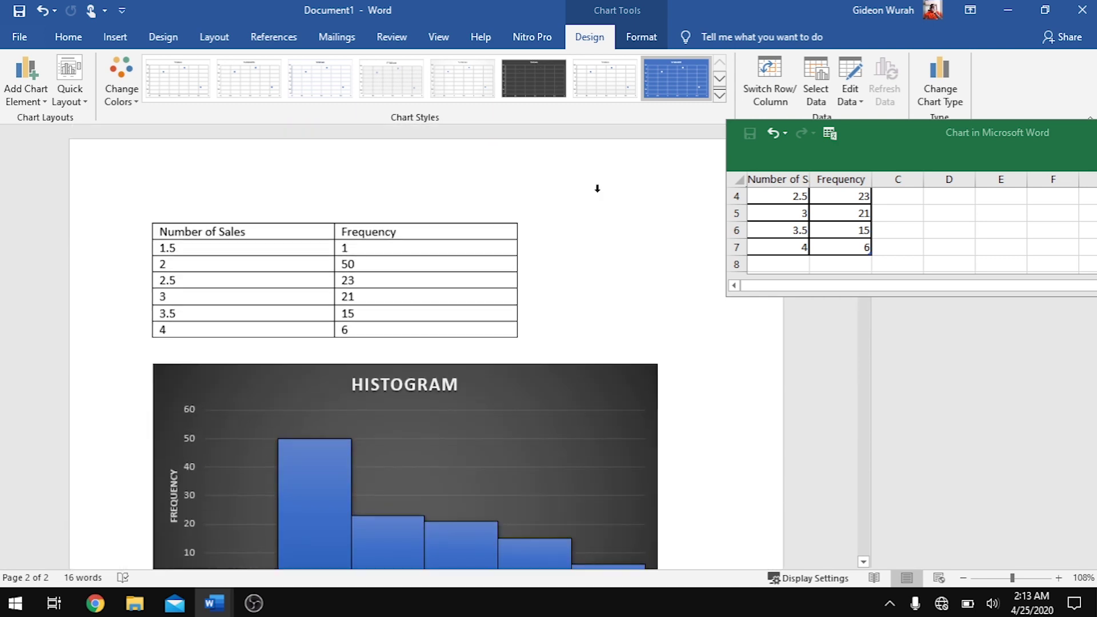
pyautogui.scroll(-1, 598, 189)
pyautogui.scroll(1, 598, 188)
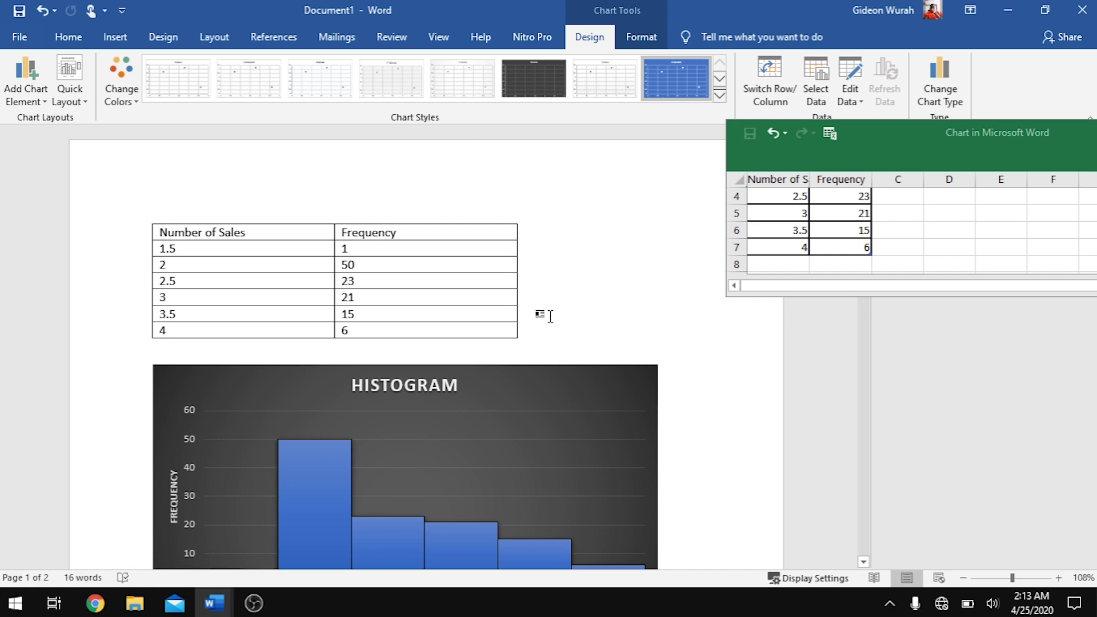
pyautogui.scroll(-5, 550, 317)
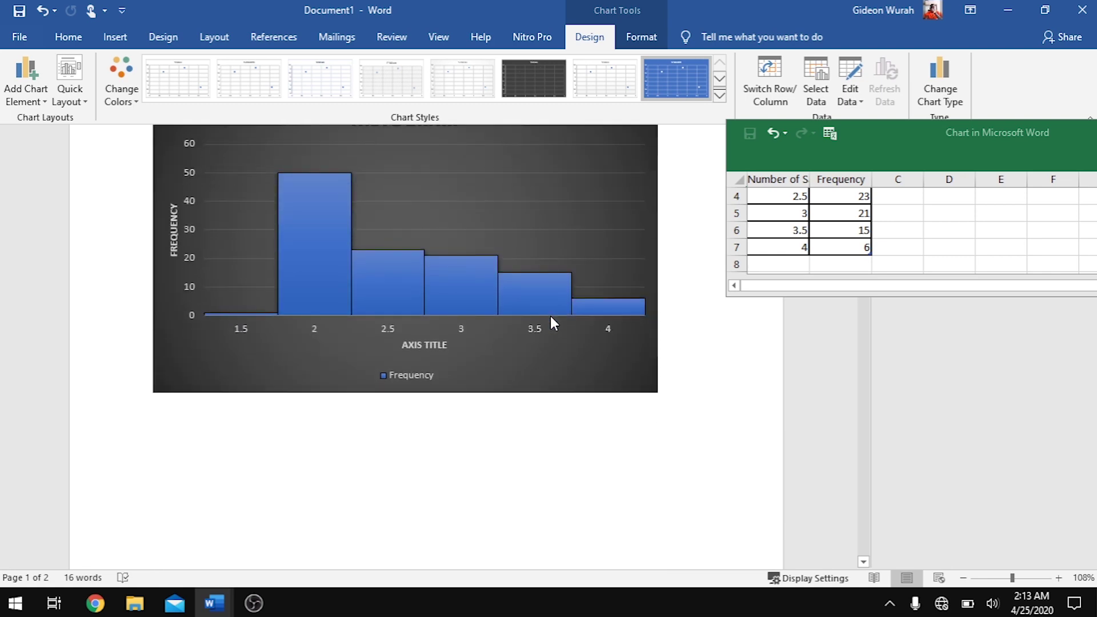
pyautogui.scroll(2, 550, 317)
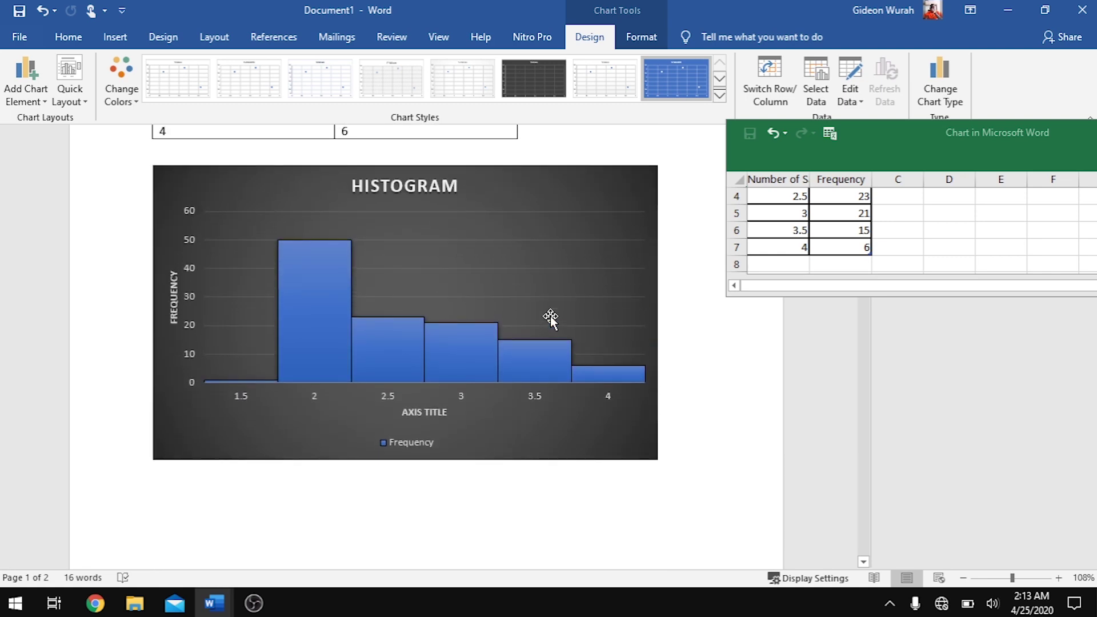
pyautogui.scroll(4, 550, 317)
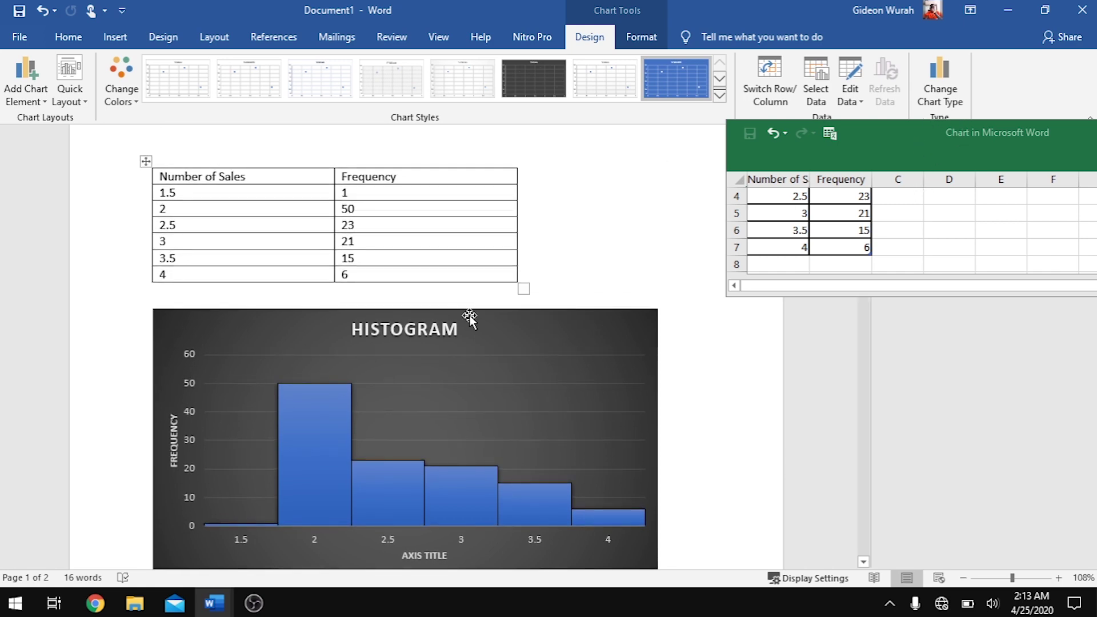
pyautogui.moveTo(469, 317); pyautogui.dragTo(449, 246)
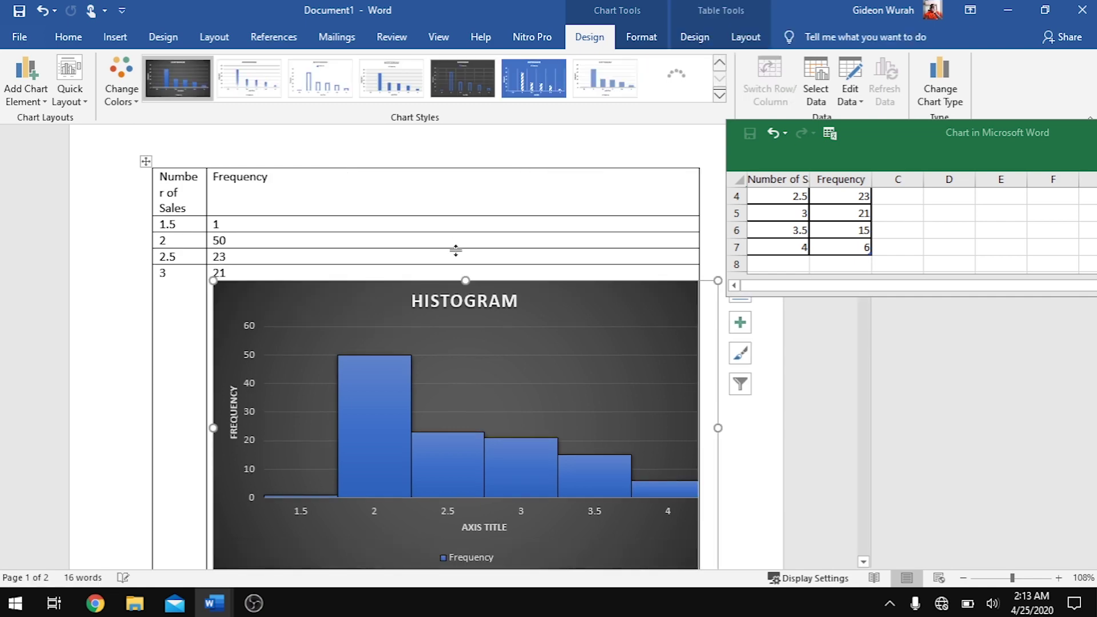
pyautogui.hotkey('ctrl', 'z')
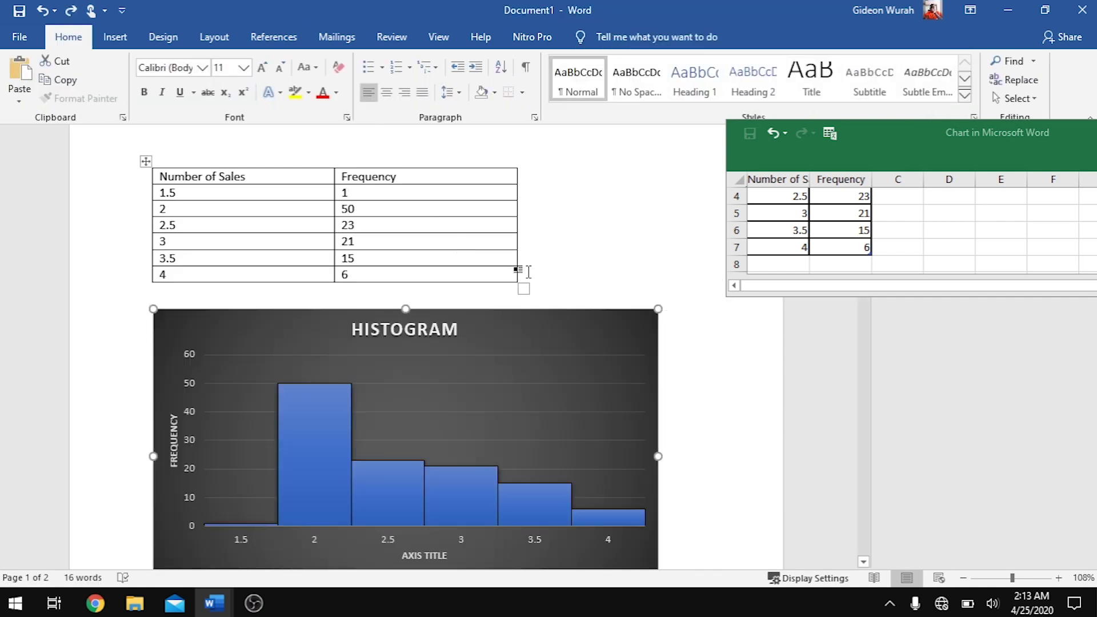
pyautogui.scroll(1, 529, 272)
pyautogui.scroll(-10, 529, 272)
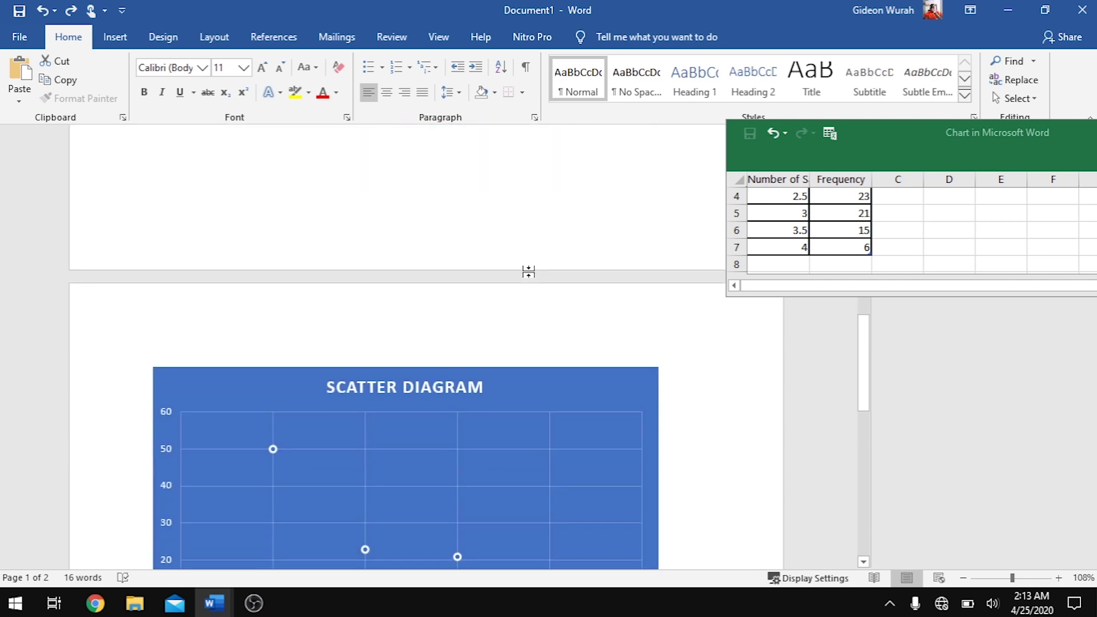
pyautogui.scroll(-4, 529, 272)
pyautogui.scroll(9, 529, 272)
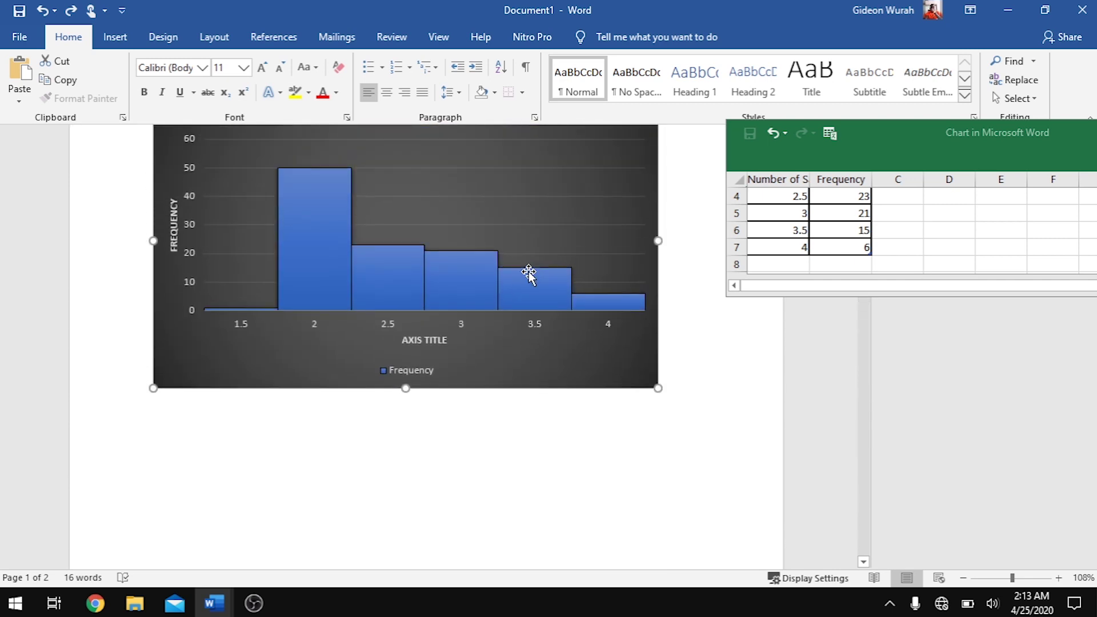
pyautogui.scroll(1, 528, 272)
pyautogui.scroll(3, 529, 272)
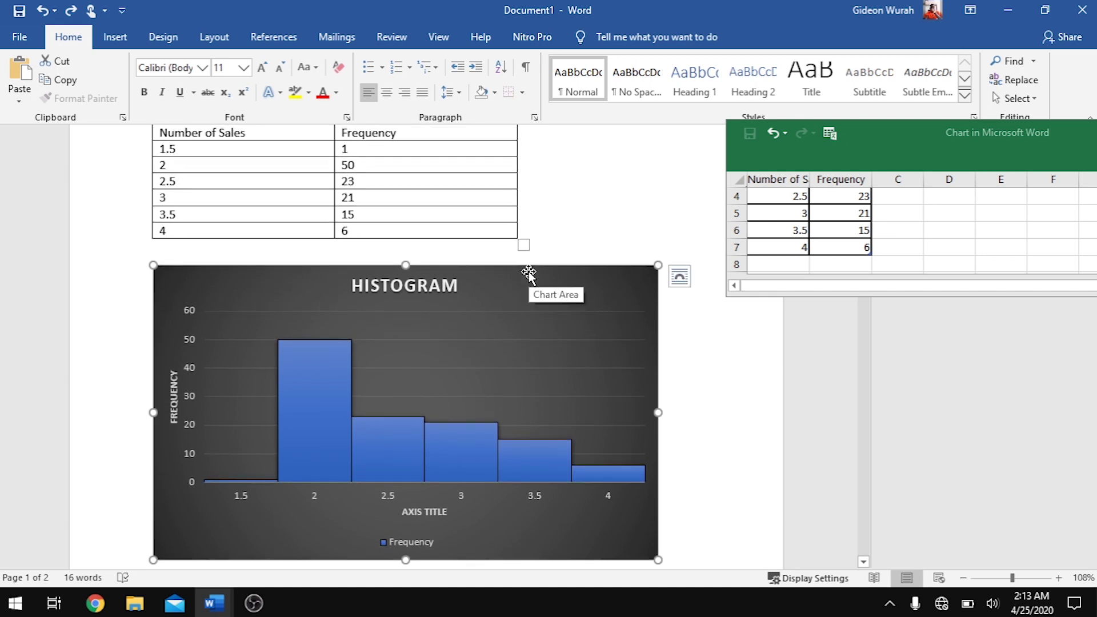
pyautogui.scroll(3, 529, 272)
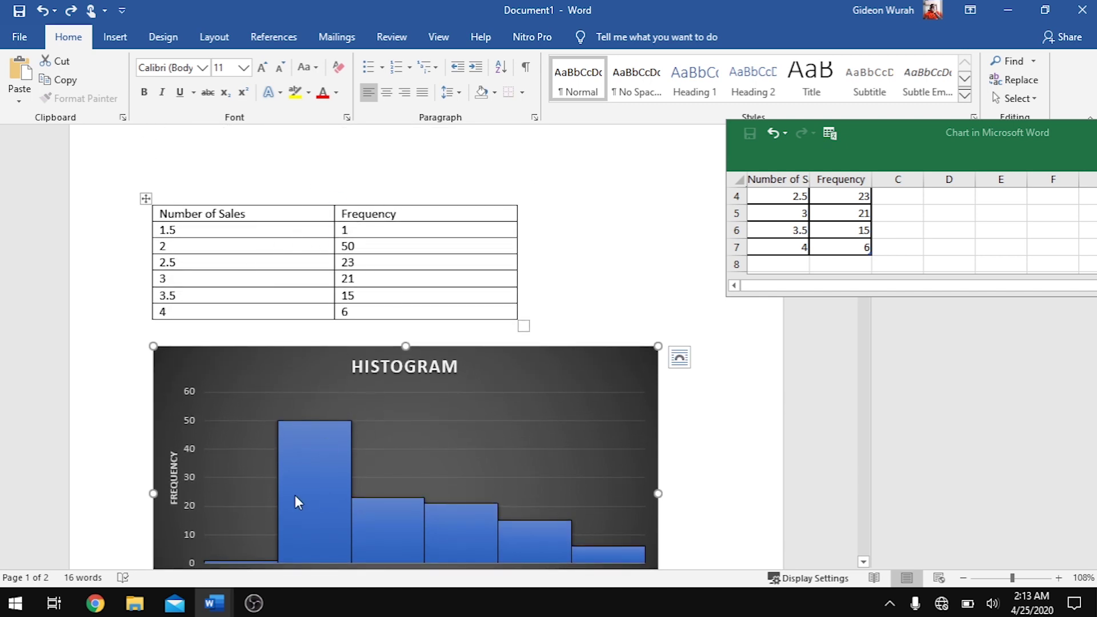